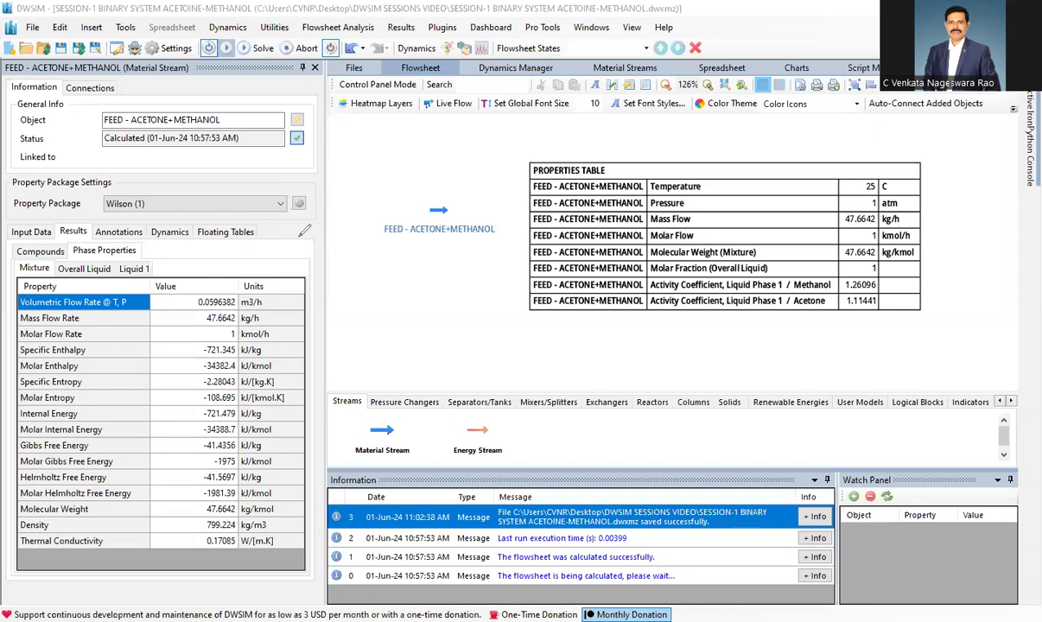
mouse_move(360, 274)
left_mouse_down()
mouse_move(371, 260)
mouse_move(411, 259)
mouse_move(432, 268)
mouse_move(425, 289)
mouse_move(497, 284)
left_mouse_up()
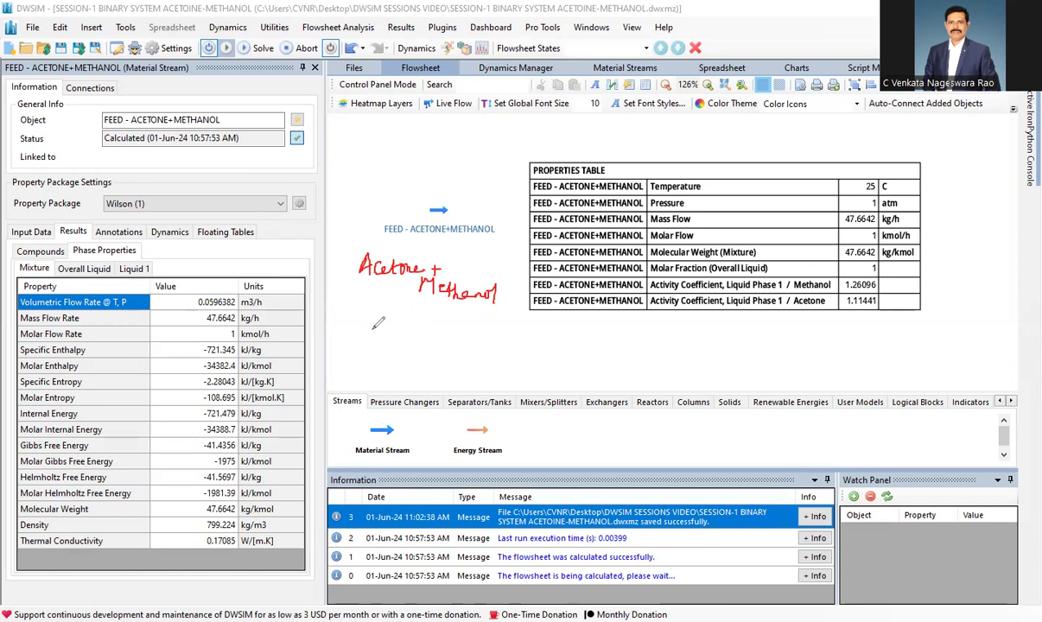
mouse_move(367, 323)
left_mouse_down()
mouse_move(366, 340)
mouse_move(378, 324)
mouse_move(418, 334)
mouse_move(412, 342)
mouse_move(460, 322)
mouse_move(468, 339)
mouse_move(506, 325)
mouse_move(545, 333)
left_mouse_up()
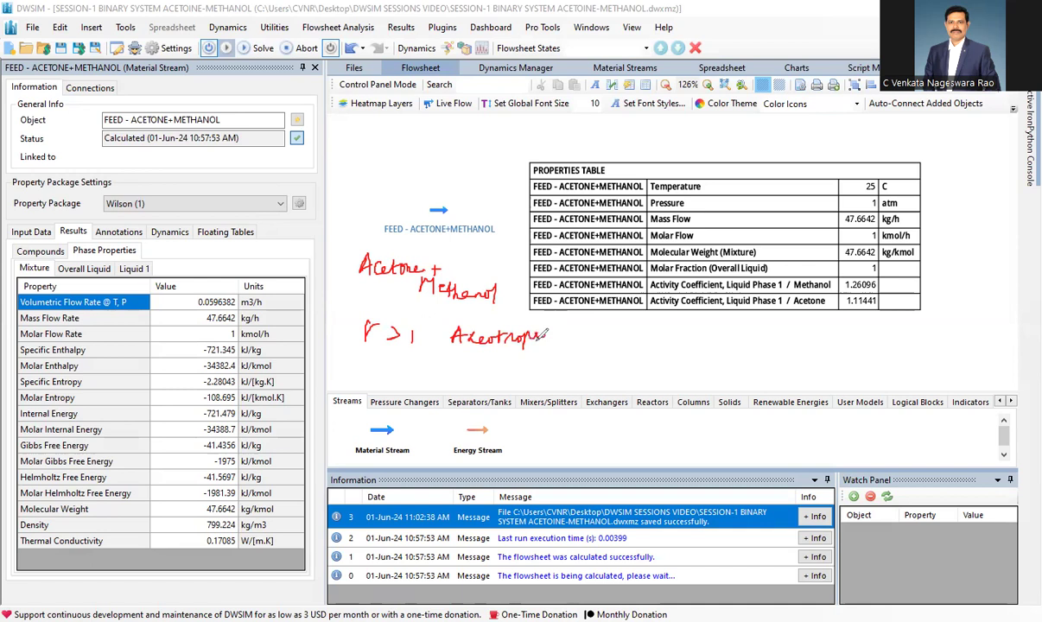
left_click_drag(455, 362, 540, 365)
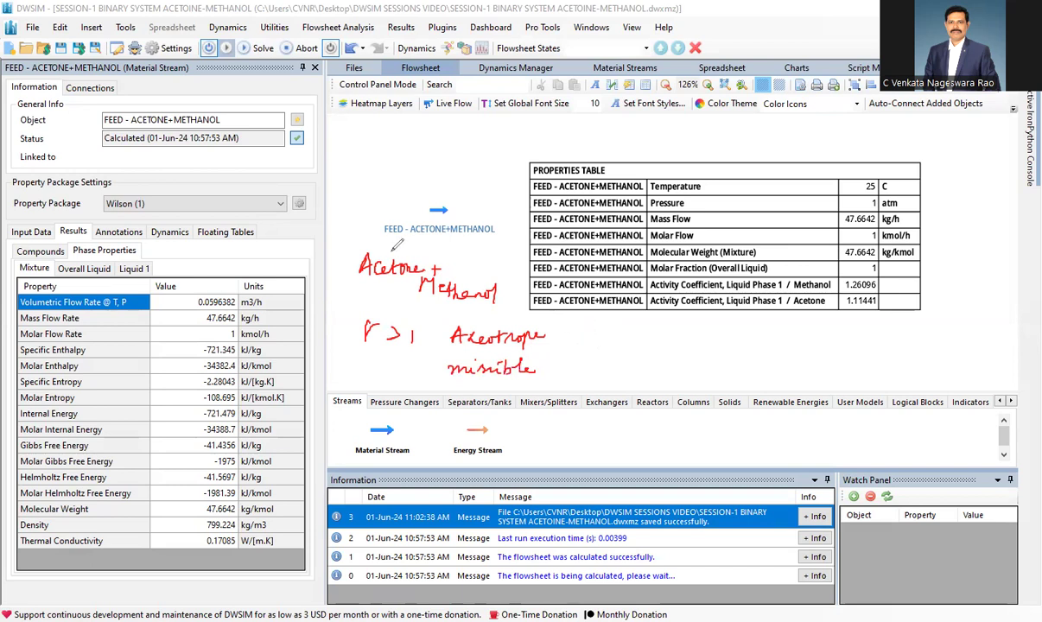
left_click_drag(390, 244, 398, 243)
left_click_drag(478, 265, 476, 275)
left_click_drag(484, 268, 484, 282)
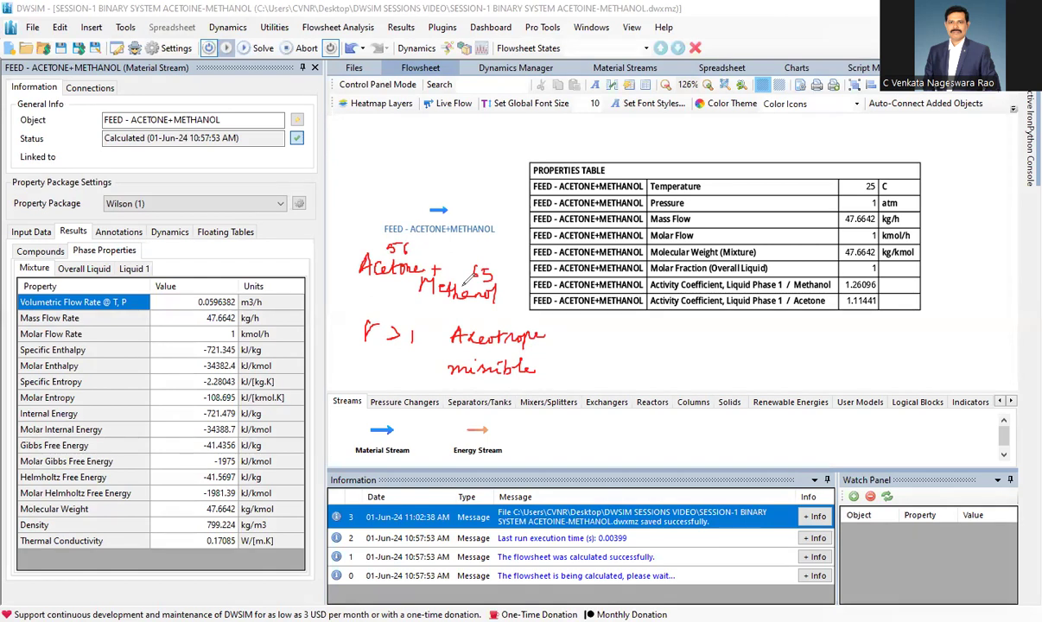
mouse_move(419, 281)
left_mouse_down()
mouse_move(445, 254)
mouse_move(468, 279)
mouse_move(415, 296)
mouse_move(402, 324)
mouse_move(494, 317)
mouse_move(502, 363)
mouse_move(501, 338)
mouse_move(380, 230)
left_mouse_up()
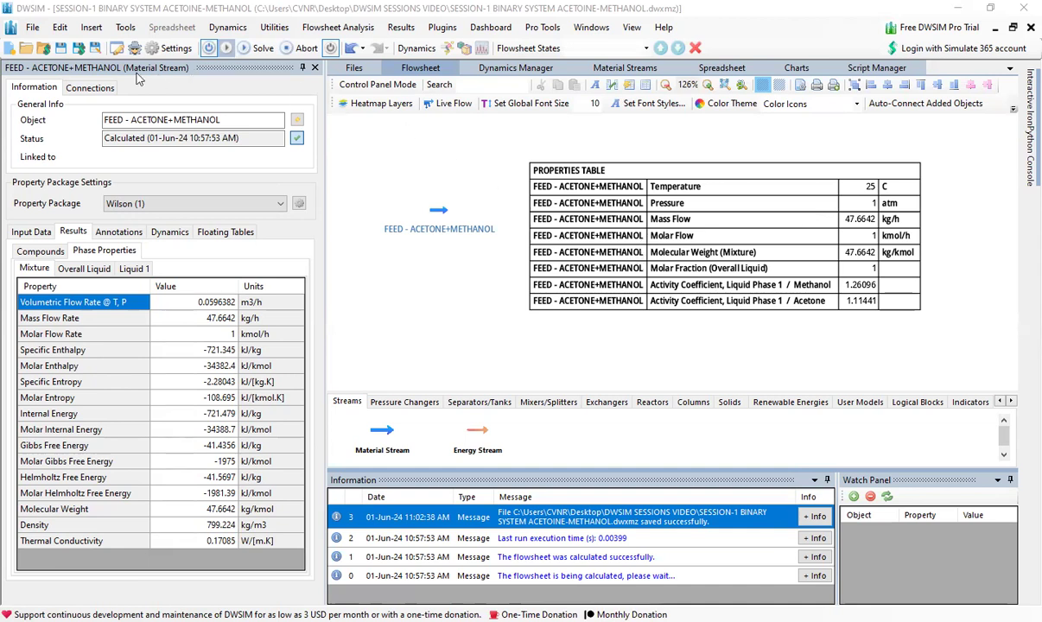
left_click(59, 29)
mouse_move(79, 32)
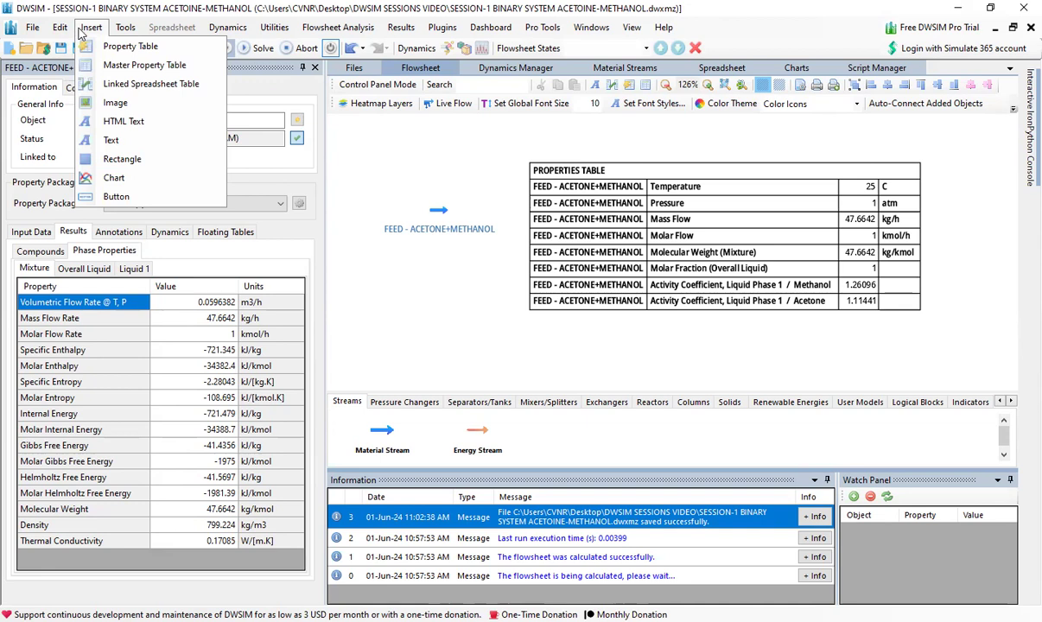
left_click(130, 46)
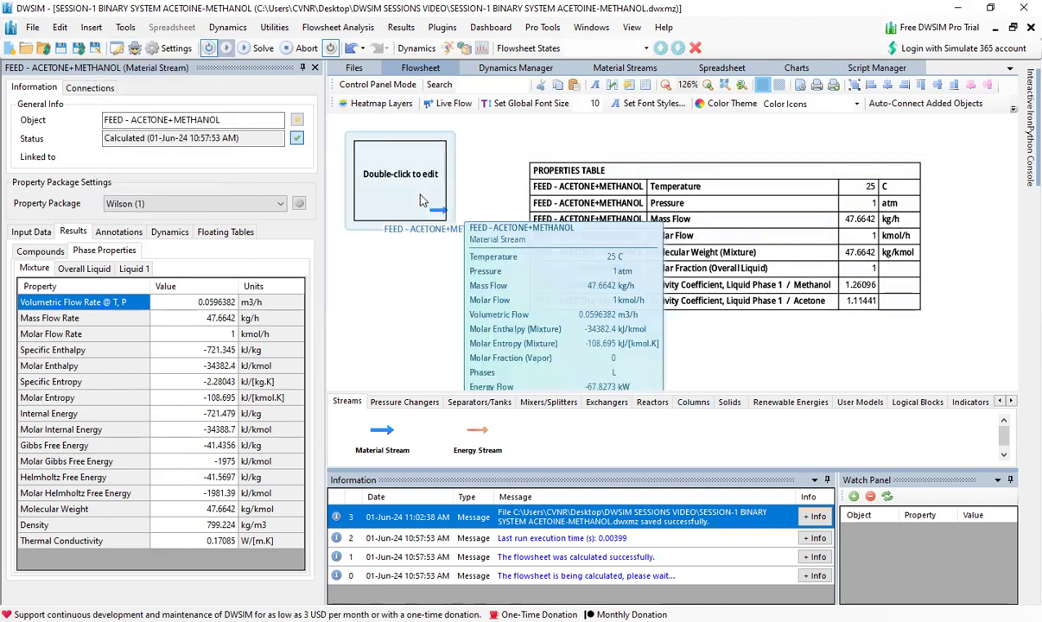
key("Delete")
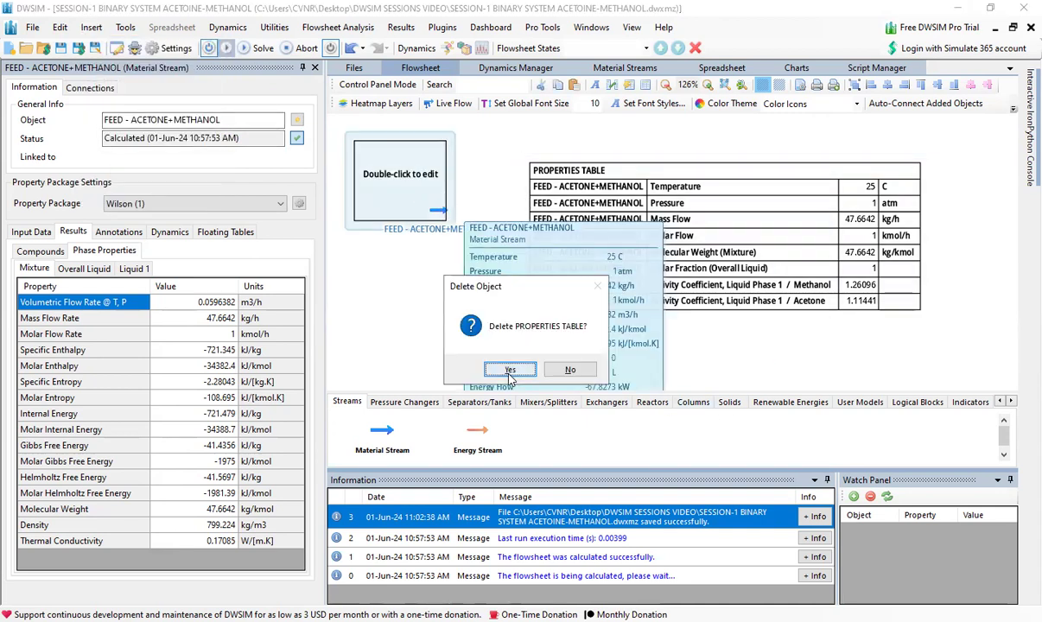
left_click(510, 370)
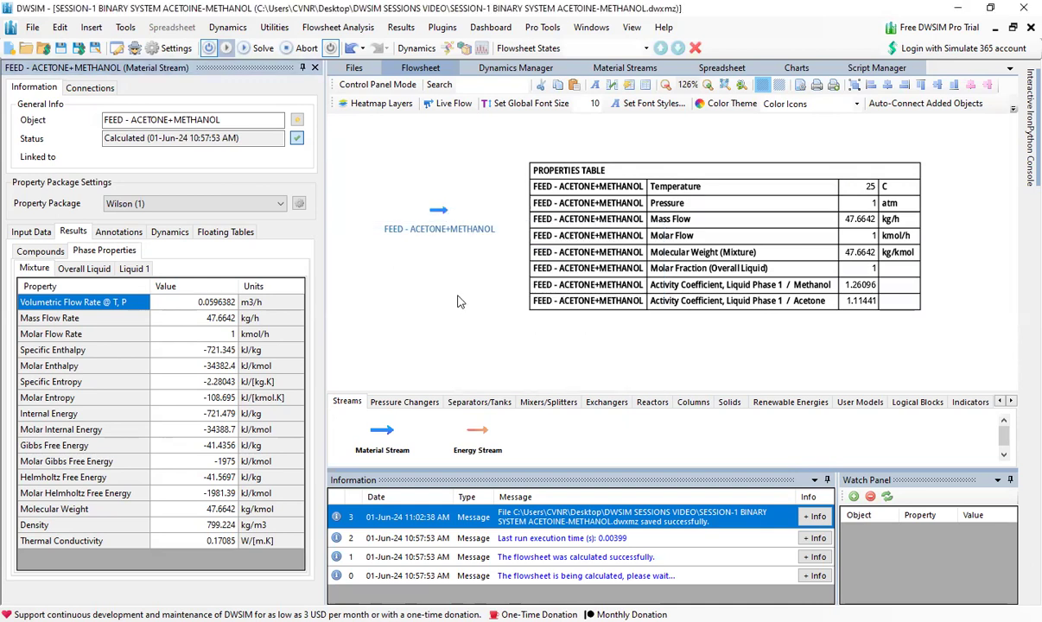
- Save the simulation as a new compressed XML file named SESSION-4 BINARY SYSTEM ACETOINE-METHANOL FLASH
left_click(62, 49)
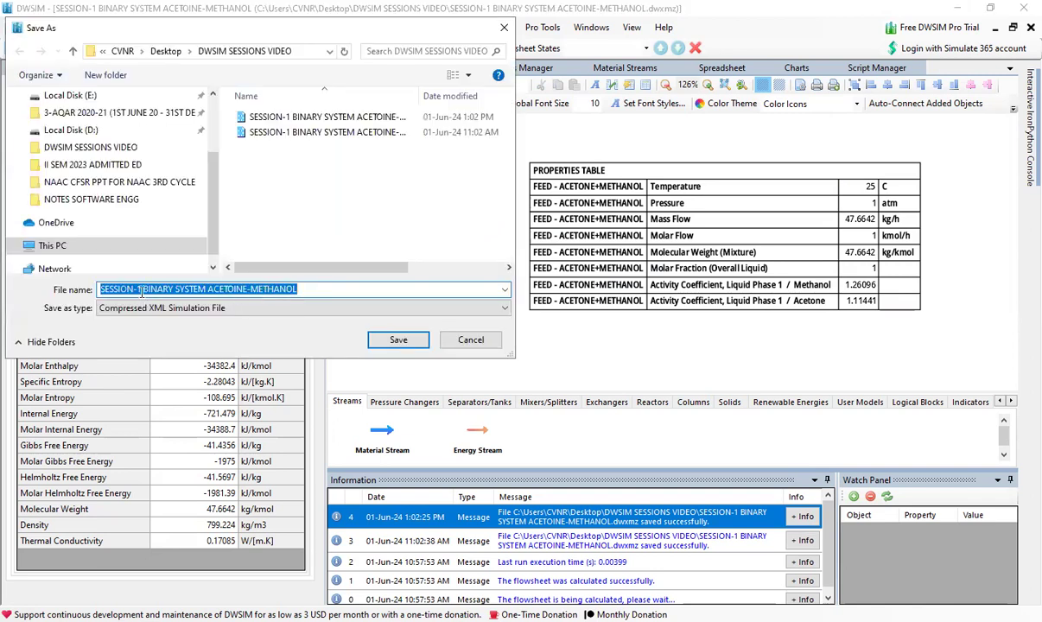
left_click(140, 289)
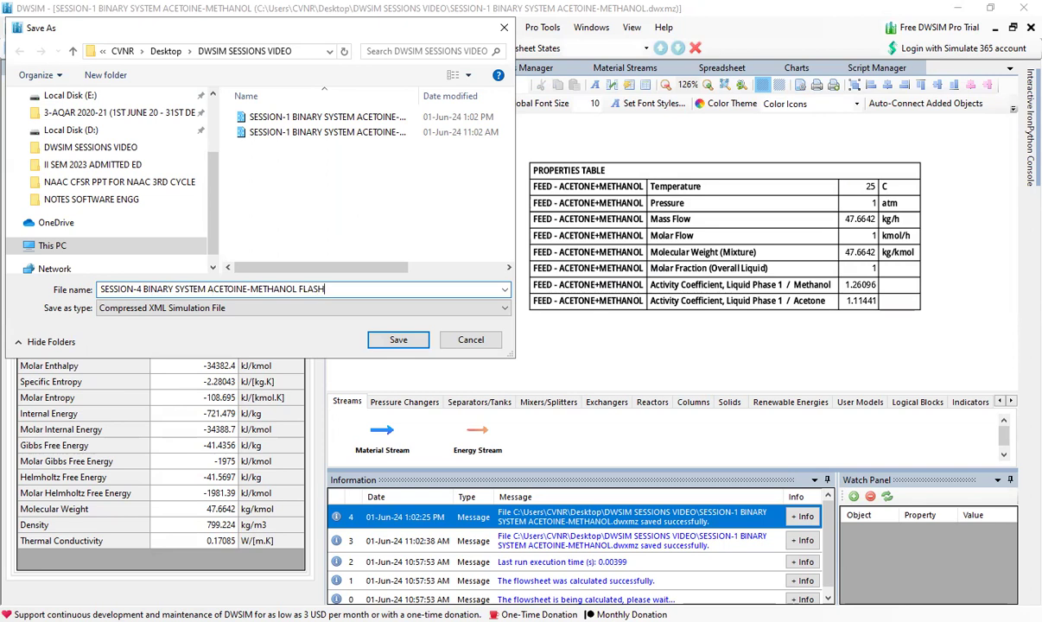
key("Return")
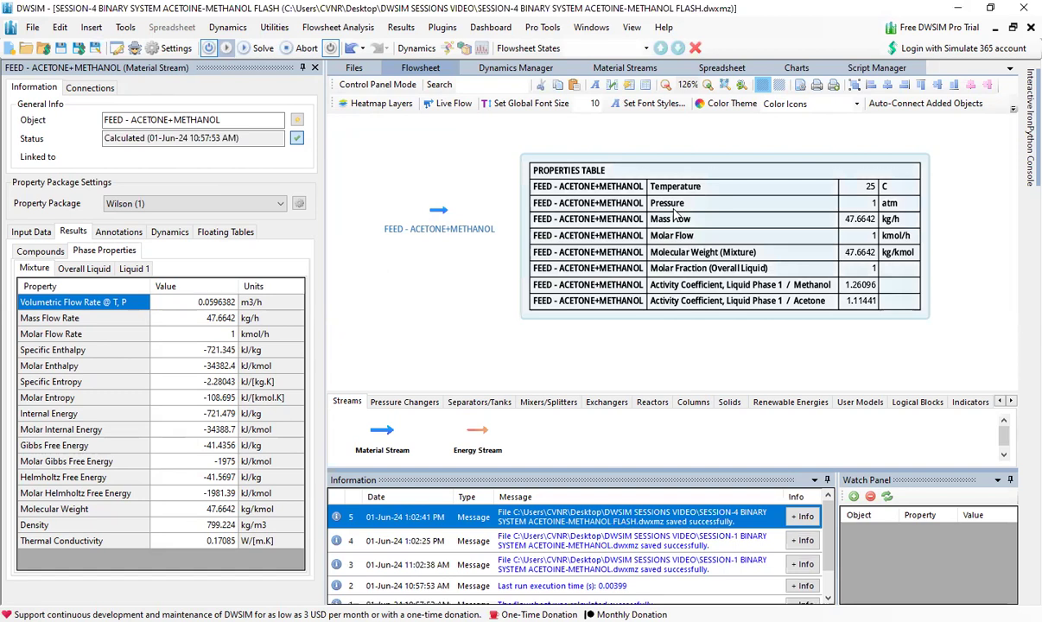
- Delete the feed stream's properties table from the flowsheet
key("Delete")
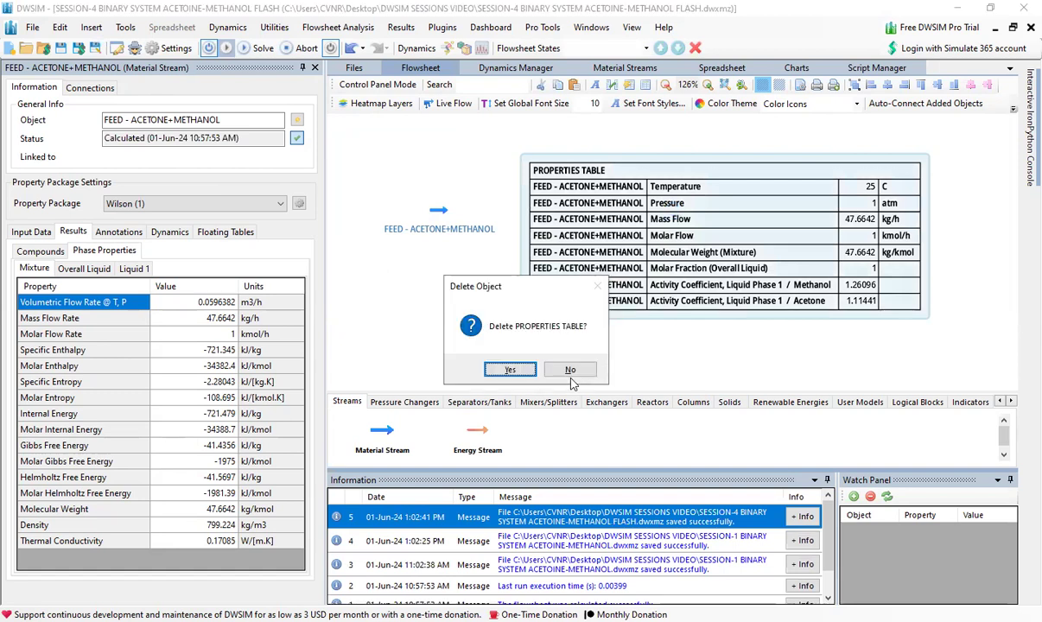
left_click(511, 370)
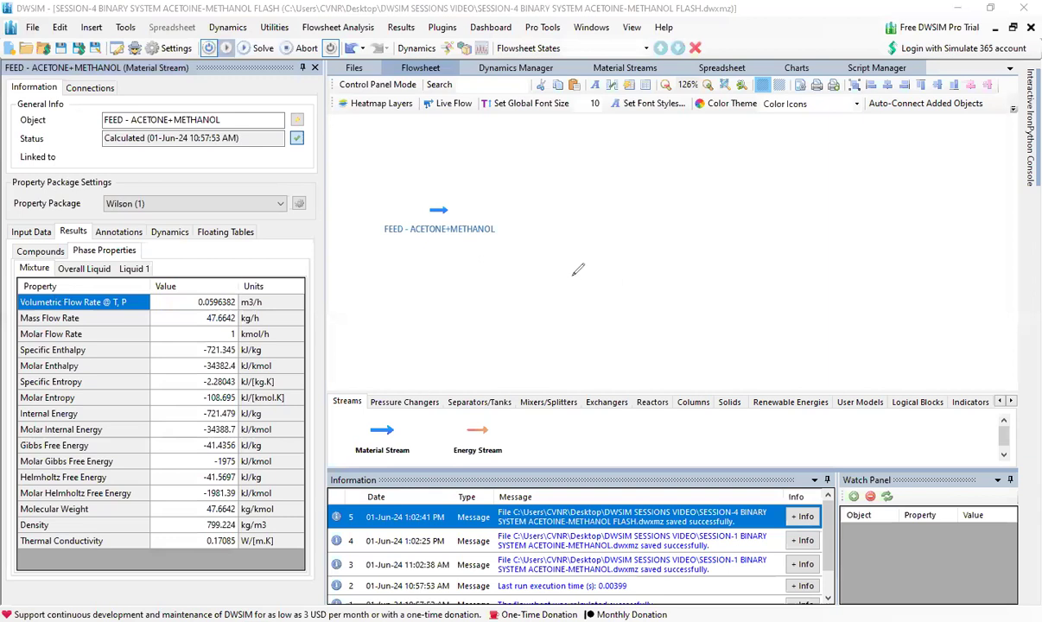
mouse_move(418, 249)
left_mouse_down()
mouse_move(408, 264)
mouse_move(476, 256)
mouse_move(477, 271)
left_mouse_up()
left_click_drag(472, 263, 484, 262)
mouse_move(407, 302)
left_mouse_down()
mouse_move(406, 316)
mouse_move(489, 310)
left_mouse_up()
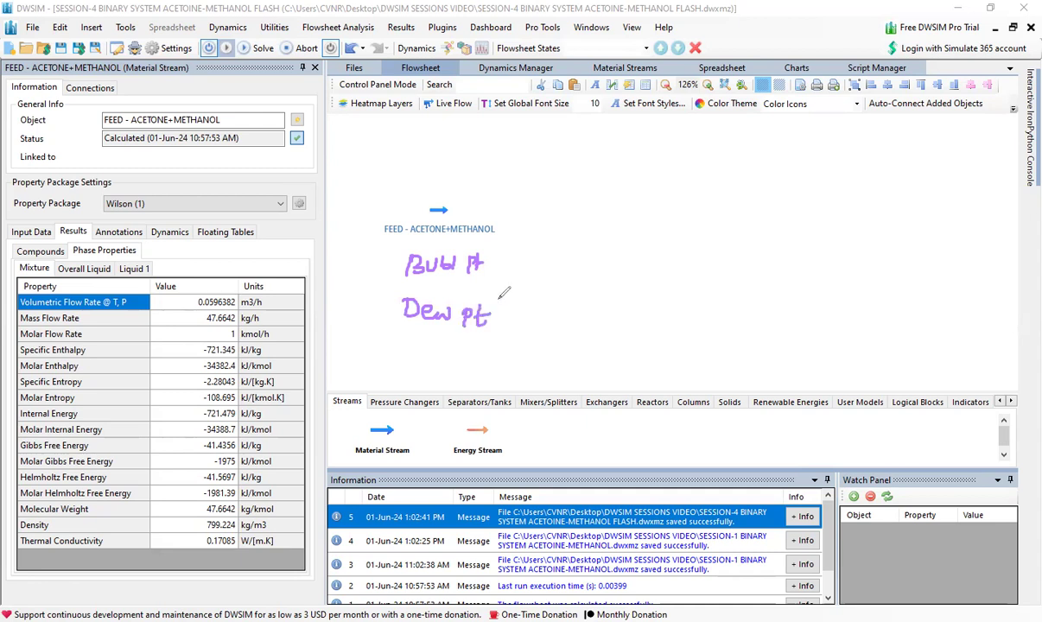
left_click_drag(519, 239, 514, 335)
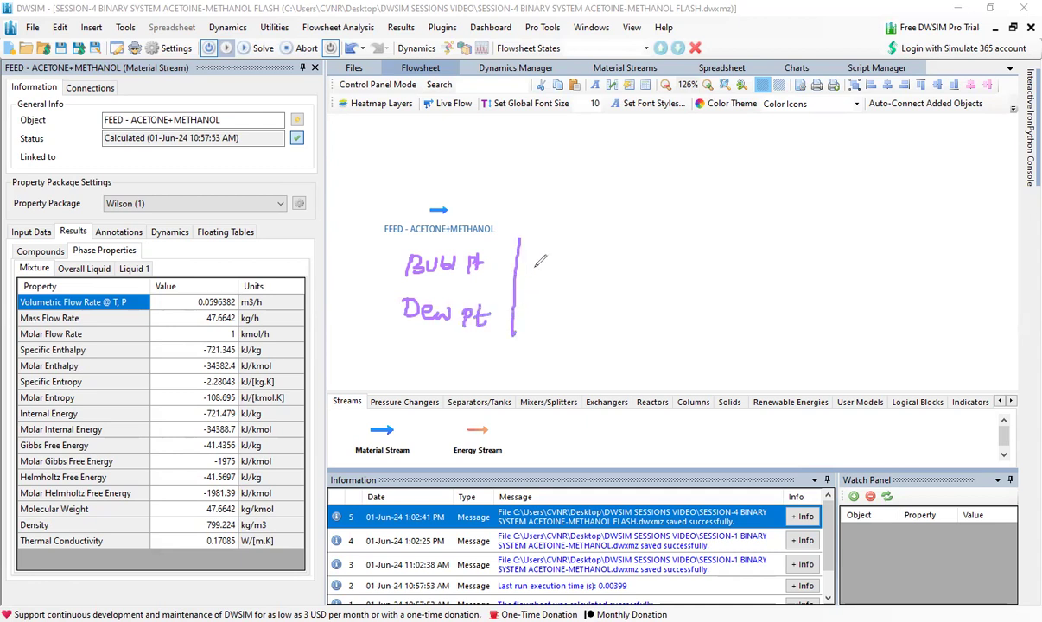
mouse_move(538, 250)
left_mouse_down()
mouse_move(539, 263)
mouse_move(577, 250)
mouse_move(570, 262)
mouse_move(553, 230)
left_mouse_up()
left_click_drag(631, 251, 647, 248)
mouse_move(639, 249)
left_mouse_down()
mouse_move(638, 264)
mouse_move(670, 249)
left_mouse_up()
mouse_move(662, 250)
left_mouse_down()
mouse_move(661, 264)
mouse_move(687, 228)
left_mouse_up()
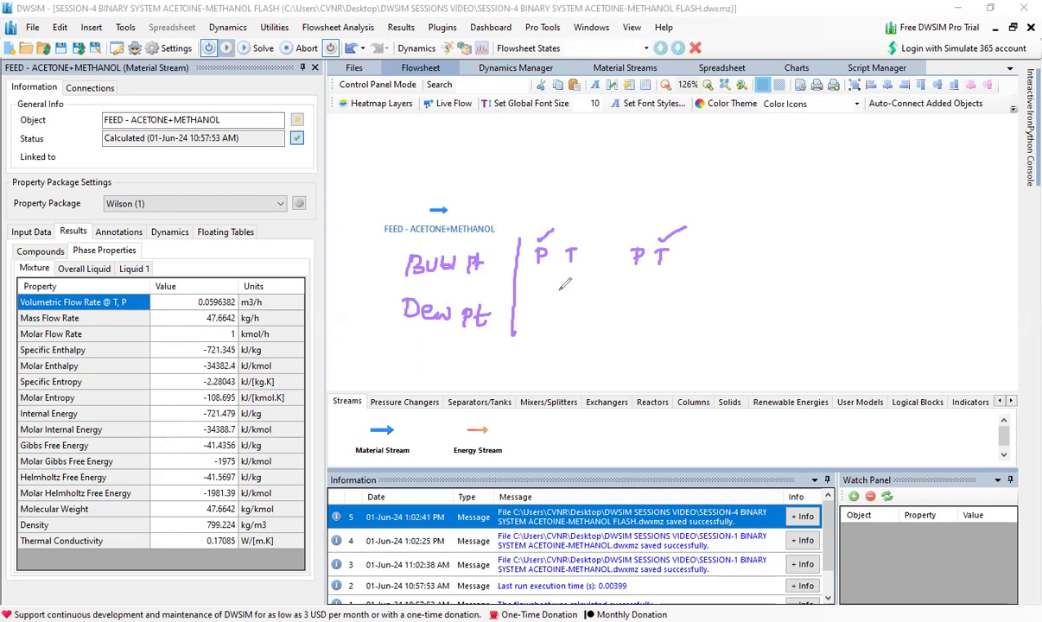
left_click_drag(574, 242, 542, 271)
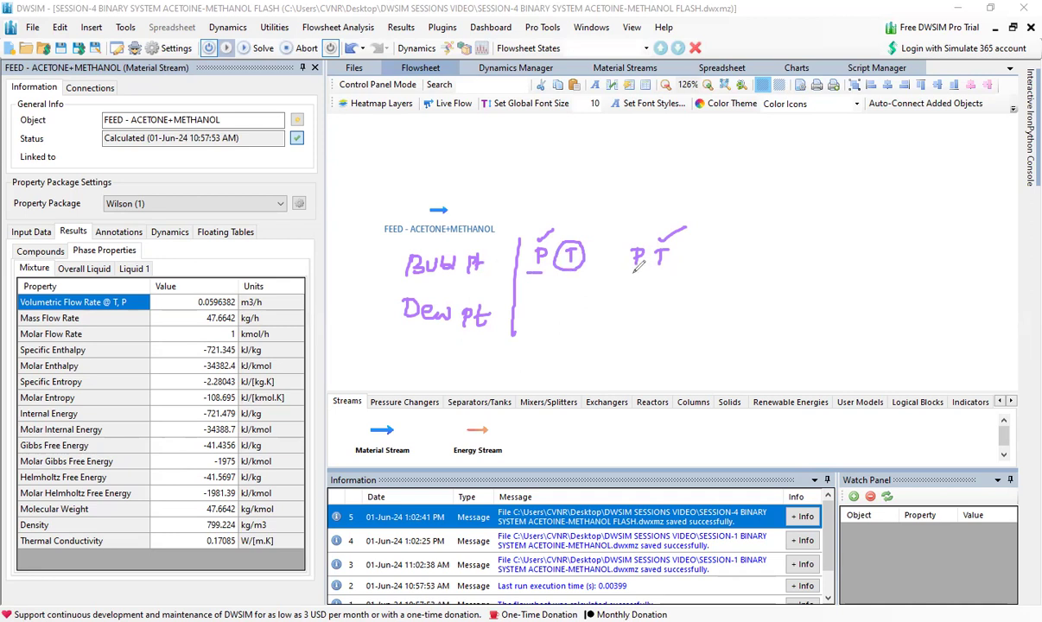
left_click_drag(622, 273, 667, 274)
mouse_move(529, 308)
left_mouse_down()
mouse_move(571, 308)
mouse_move(565, 326)
left_mouse_up()
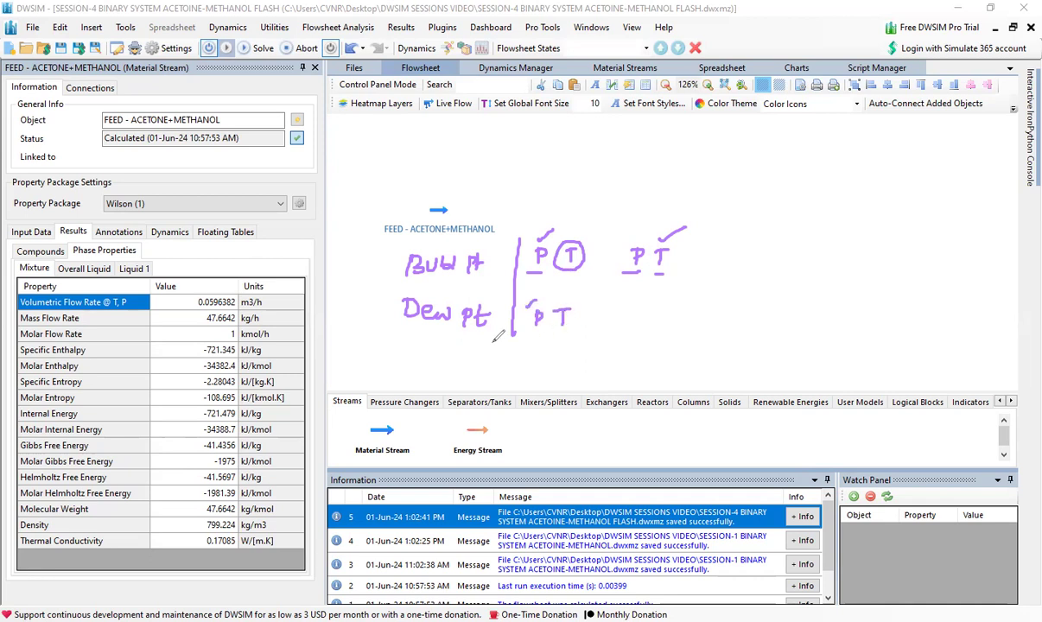
mouse_move(406, 337)
left_mouse_down()
mouse_move(492, 327)
mouse_move(468, 363)
mouse_move(545, 358)
mouse_move(566, 344)
left_mouse_up()
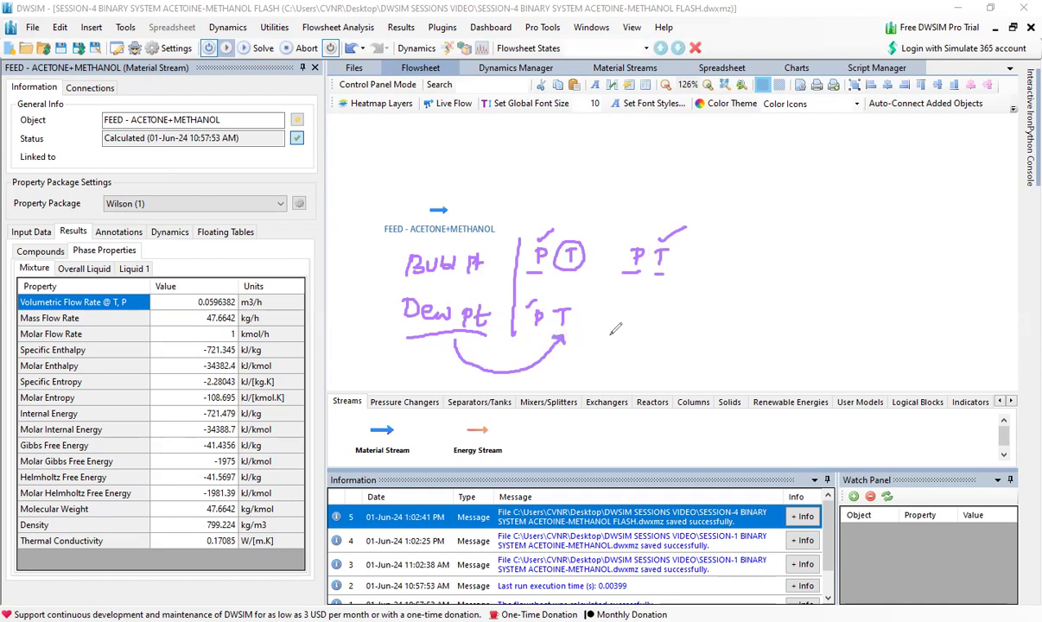
left_click_drag(654, 311, 664, 311)
mouse_move(657, 311)
left_mouse_down()
mouse_move(658, 322)
mouse_move(687, 293)
mouse_move(625, 325)
mouse_move(629, 317)
left_mouse_up()
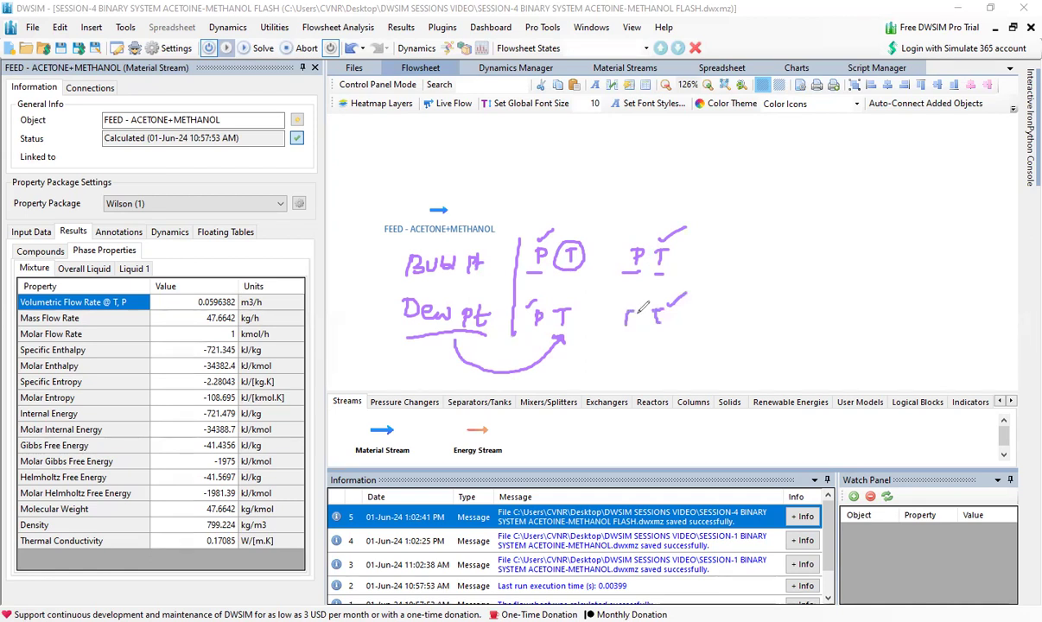
left_click(577, 238)
mouse_move(573, 218)
left_mouse_down()
mouse_move(574, 234)
mouse_move(633, 223)
mouse_move(630, 236)
left_mouse_up()
left_click(630, 241)
left_click(575, 307)
mouse_move(574, 291)
left_mouse_down()
mouse_move(574, 300)
mouse_move(634, 302)
left_mouse_up()
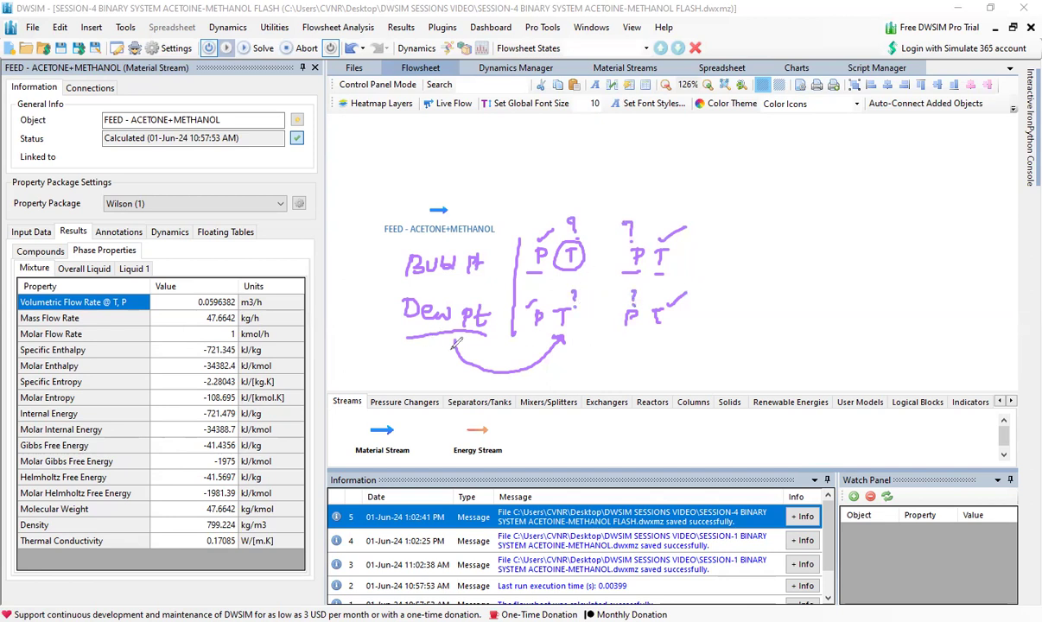
mouse_move(452, 343)
left_mouse_down()
mouse_move(534, 371)
mouse_move(611, 345)
left_mouse_up()
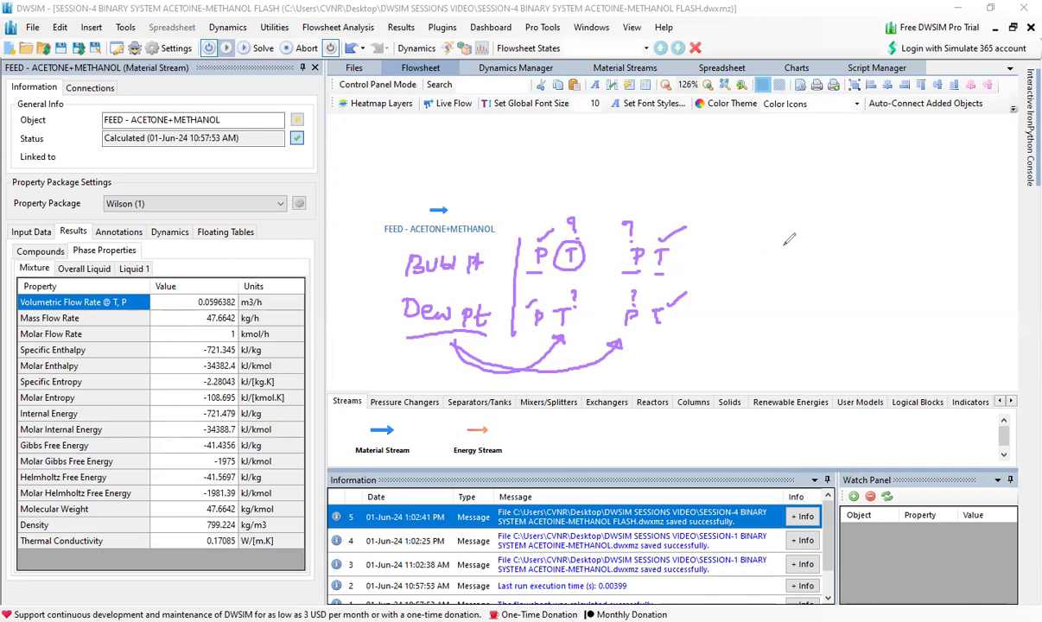
mouse_move(745, 228)
left_mouse_down()
mouse_move(747, 241)
mouse_move(811, 233)
mouse_move(825, 244)
left_mouse_up()
left_click_drag(715, 270, 836, 254)
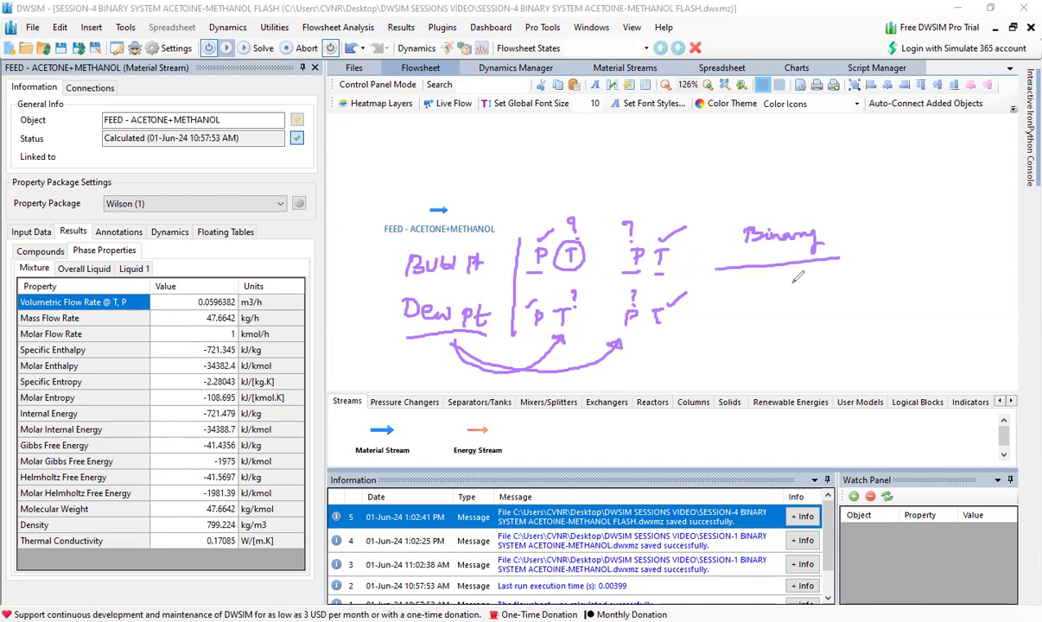
left_click_drag(777, 292, 779, 308)
mouse_move(777, 292)
left_mouse_down()
mouse_move(820, 306)
mouse_move(764, 312)
left_mouse_up()
mouse_move(863, 289)
left_mouse_down()
mouse_move(862, 307)
mouse_move(881, 289)
mouse_move(926, 280)
left_mouse_up()
mouse_move(690, 304)
left_mouse_down()
mouse_move(689, 332)
mouse_move(697, 313)
mouse_move(731, 302)
left_mouse_up()
left_click_drag(692, 345, 736, 329)
left_click_drag(853, 316, 951, 292)
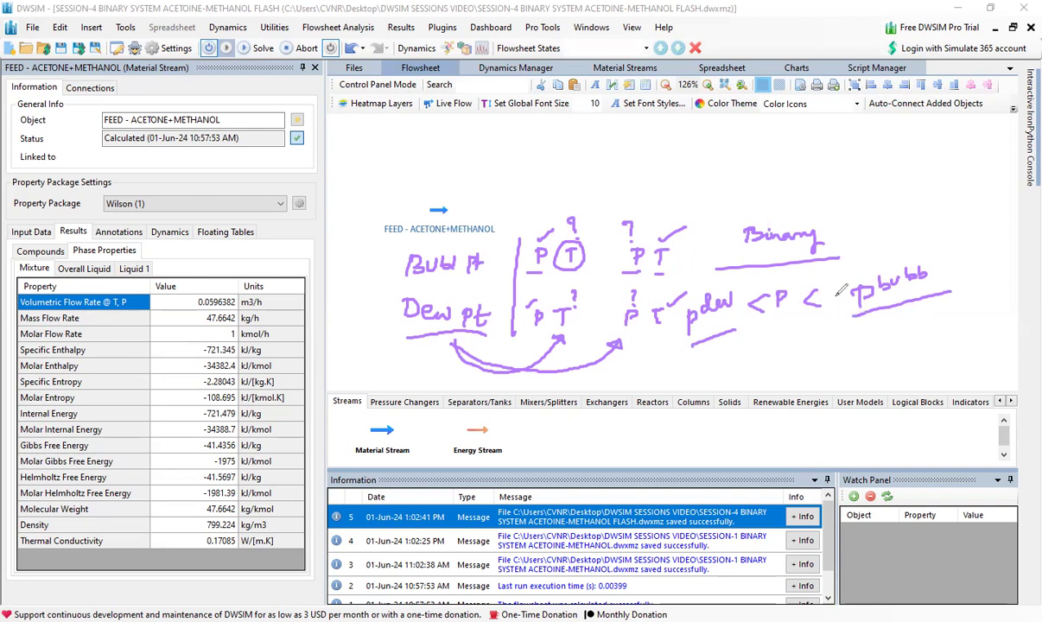
left_click_drag(657, 159, 665, 180)
left_click_drag(805, 160, 825, 161)
mouse_move(750, 157)
left_mouse_down()
mouse_move(705, 170)
mouse_move(758, 185)
mouse_move(740, 155)
mouse_move(716, 179)
mouse_move(737, 175)
left_mouse_up()
mouse_move(731, 169)
left_mouse_down()
mouse_move(731, 182)
mouse_move(749, 168)
left_mouse_up()
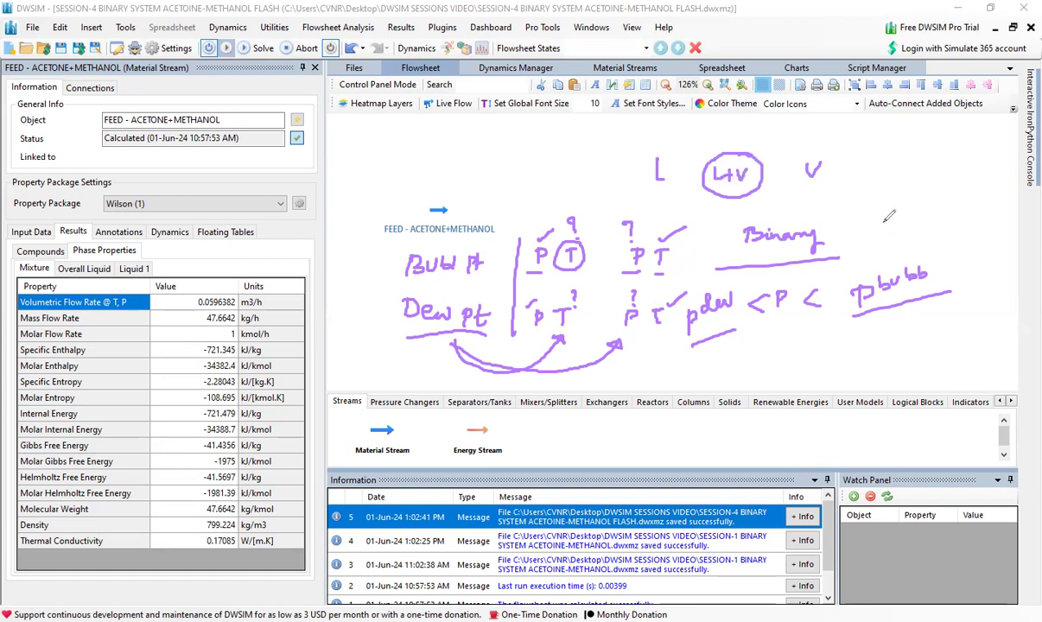
left_click(908, 212)
mouse_move(376, 251)
left_mouse_down()
mouse_move(460, 263)
mouse_move(386, 294)
mouse_move(510, 298)
mouse_move(346, 294)
mouse_move(445, 366)
mouse_move(411, 298)
mouse_move(579, 324)
mouse_move(701, 228)
mouse_move(605, 214)
mouse_move(730, 138)
mouse_move(677, 155)
mouse_move(723, 249)
mouse_move(730, 232)
mouse_move(678, 264)
mouse_move(657, 315)
mouse_move(816, 305)
mouse_move(842, 275)
mouse_move(898, 278)
mouse_move(640, 56)
mouse_move(654, 154)
mouse_move(631, 250)
mouse_move(658, 278)
mouse_move(821, 226)
mouse_move(852, 191)
mouse_move(855, 253)
mouse_move(904, 254)
left_mouse_up()
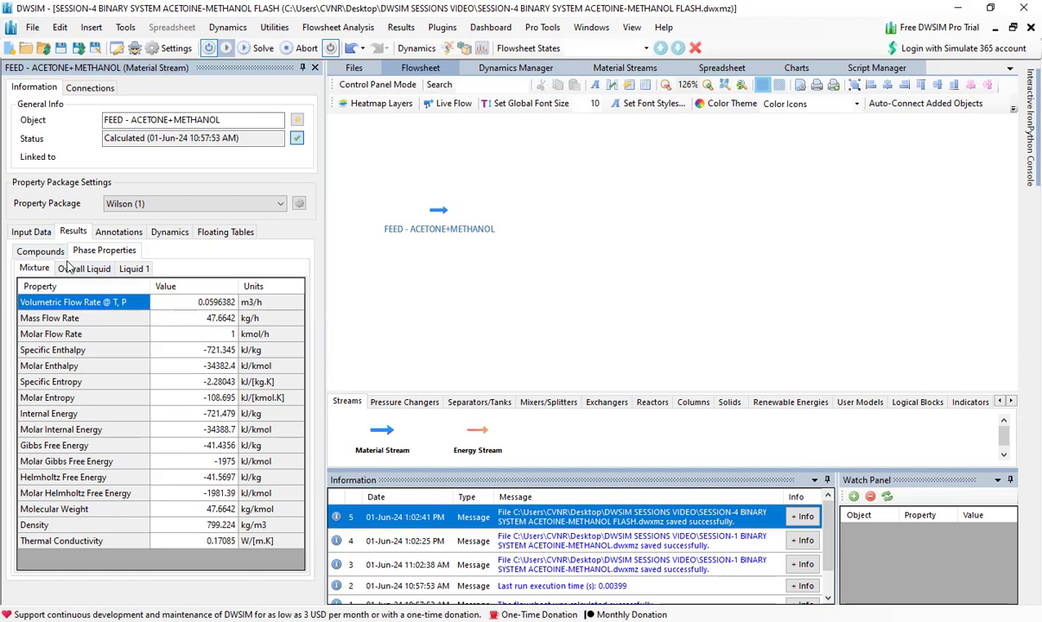
- Set the flash specification of the acetone-methanol feed stream to Pressure and Vapor Fraction (PVF) in its stream conditions
left_click(27, 230)
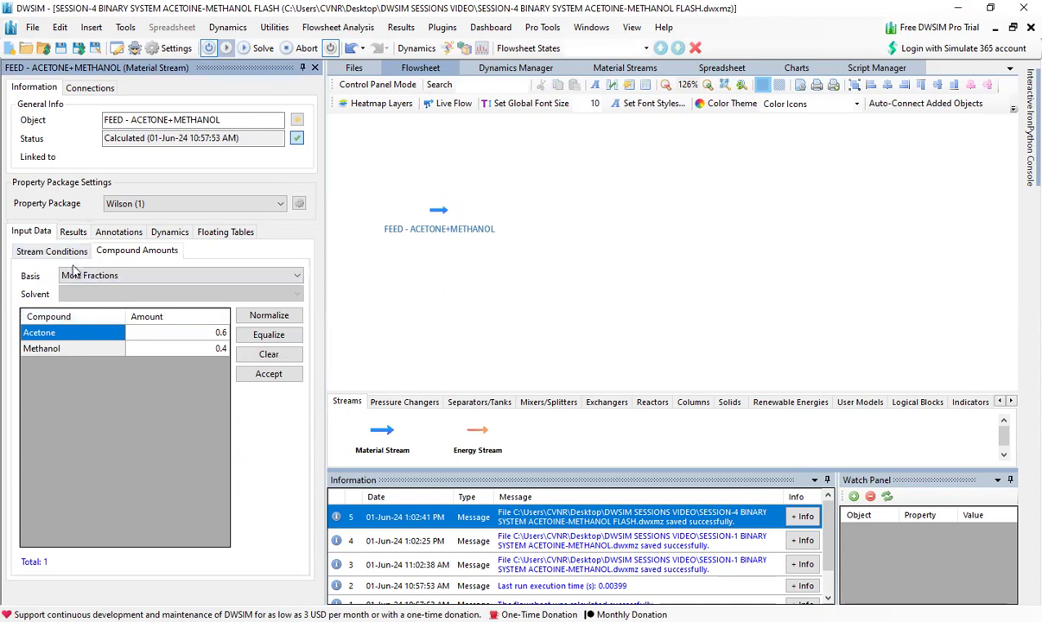
left_click(53, 251)
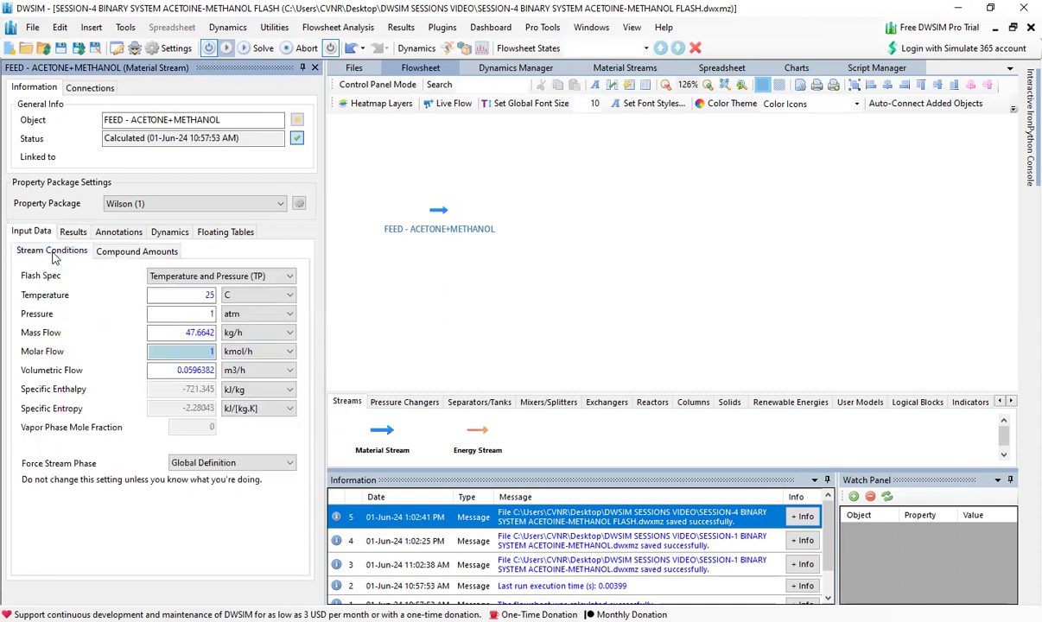
left_click(234, 277)
left_click(227, 290)
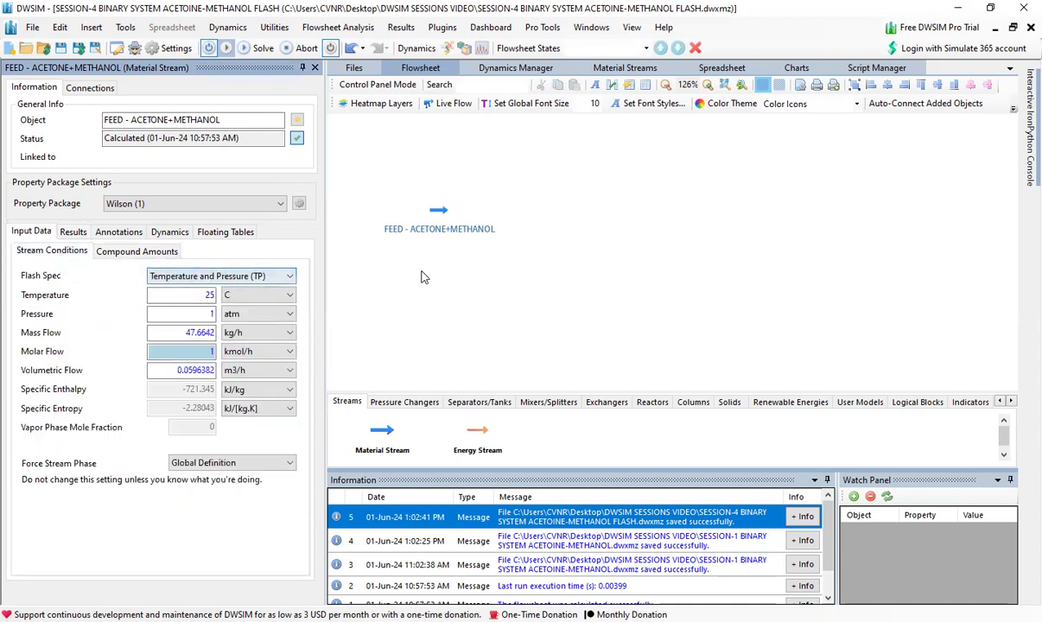
left_click(480, 401)
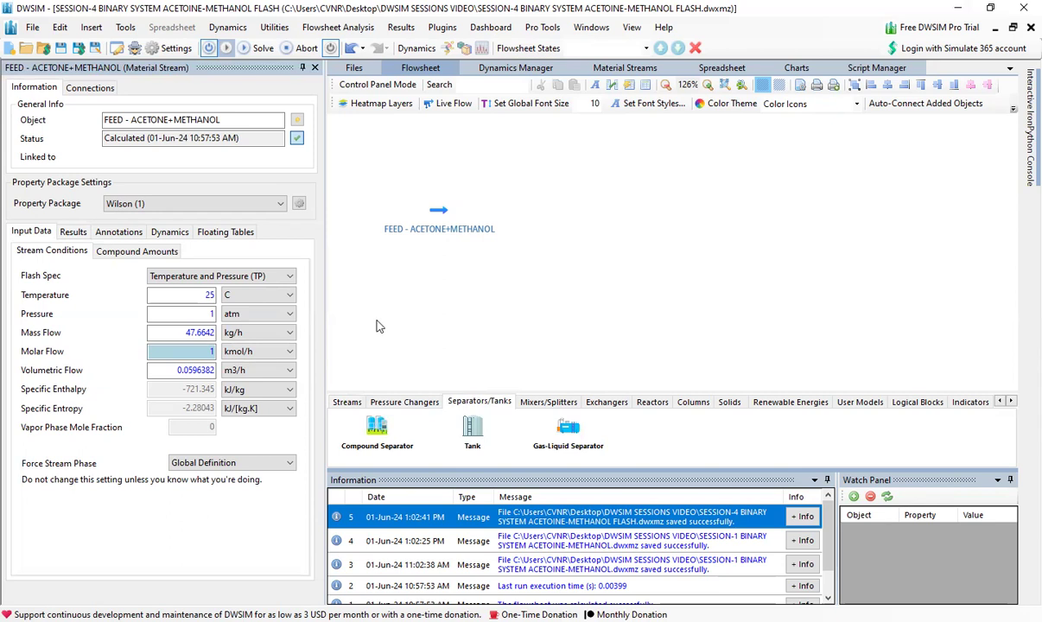
left_click(194, 276)
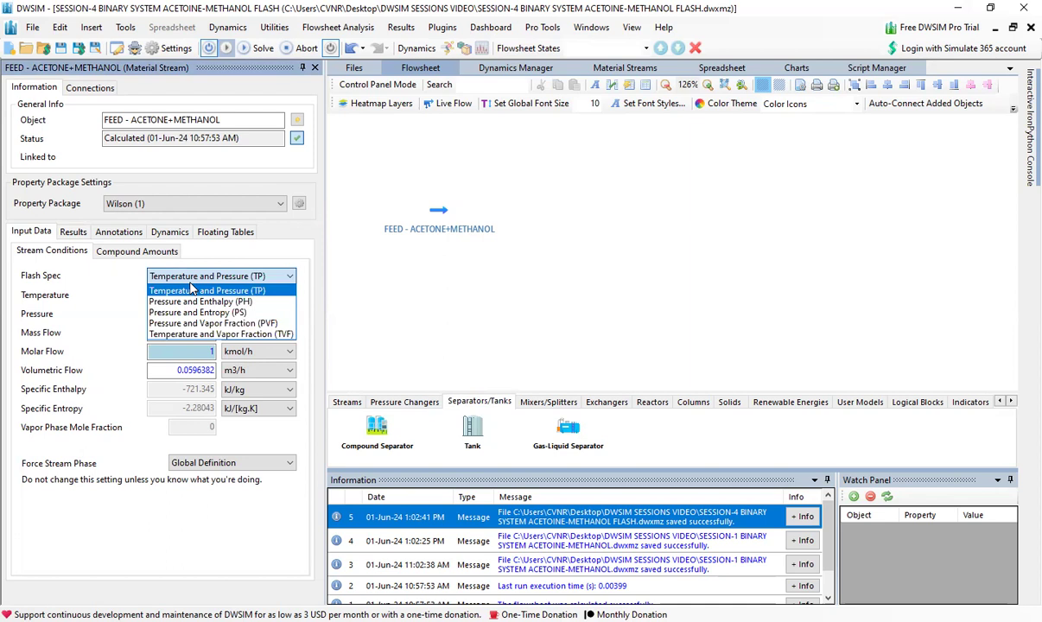
left_click(204, 323)
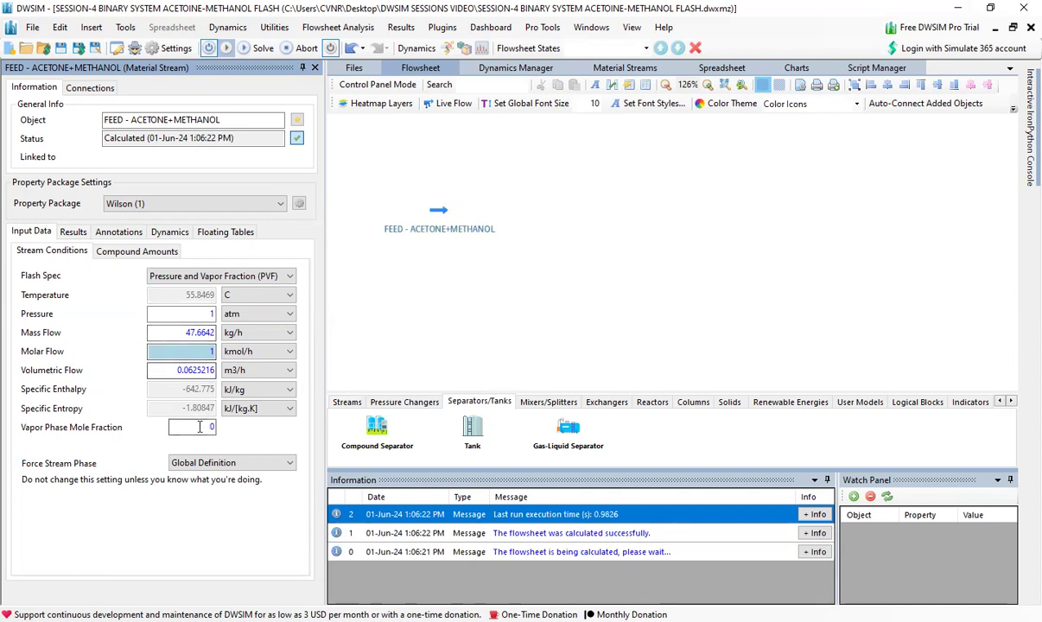
double_click(199, 314)
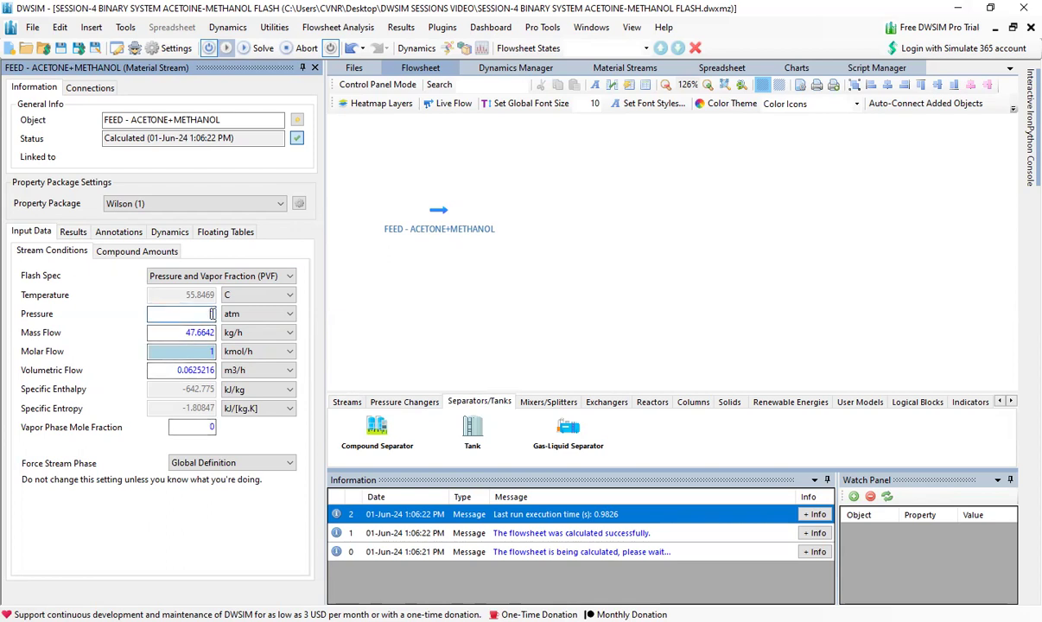
double_click(213, 427)
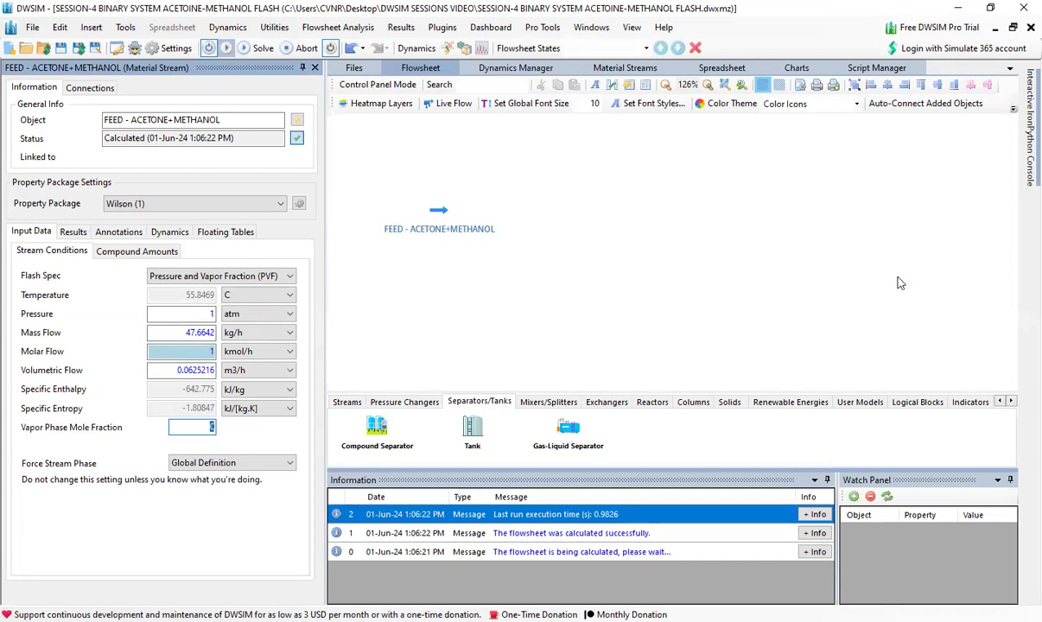
left_click(464, 271)
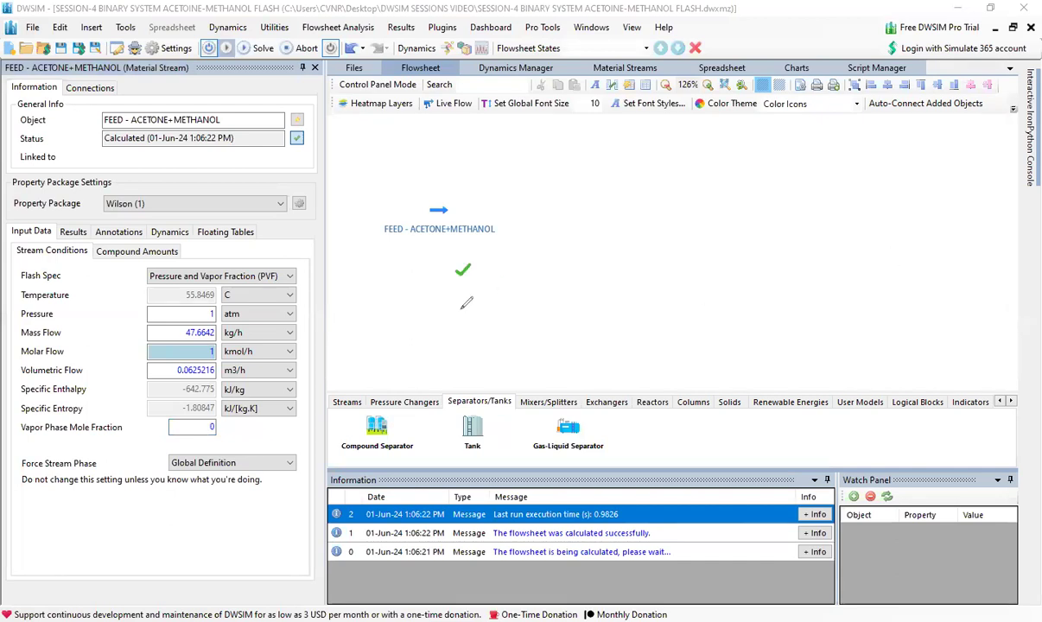
mouse_move(482, 276)
left_mouse_down()
mouse_move(482, 285)
mouse_move(498, 275)
mouse_move(565, 287)
left_mouse_up()
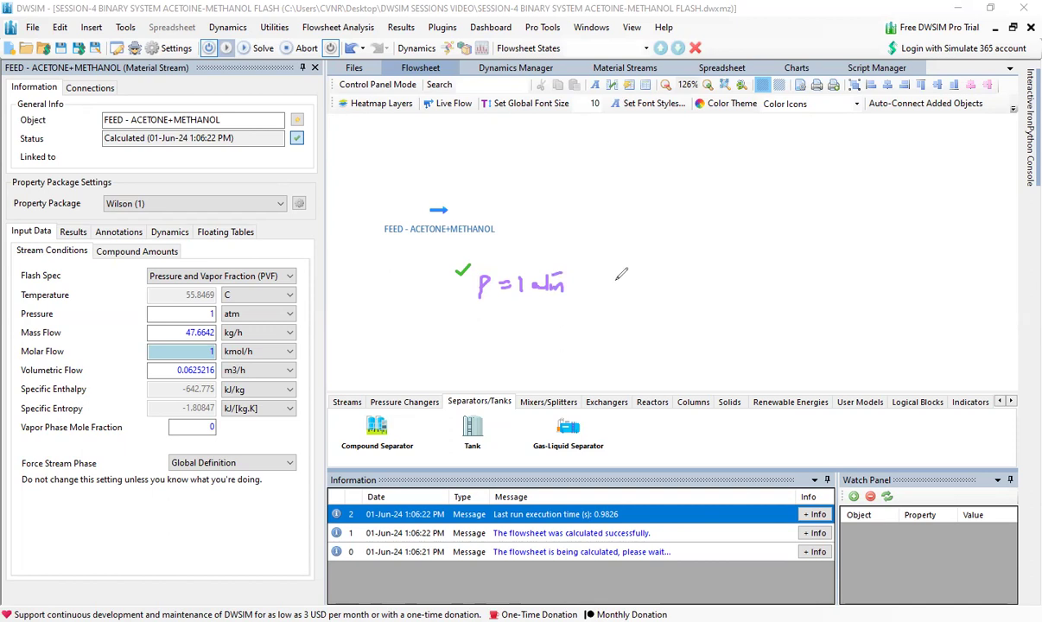
mouse_move(602, 258)
left_mouse_down()
mouse_move(608, 271)
mouse_move(612, 256)
left_mouse_up()
left_click_drag(616, 271, 636, 255)
mouse_move(603, 292)
left_mouse_down()
mouse_move(604, 338)
mouse_move(593, 339)
mouse_move(612, 348)
mouse_move(622, 335)
left_mouse_up()
left_click_drag(627, 328, 631, 353)
left_click_drag(585, 327, 582, 373)
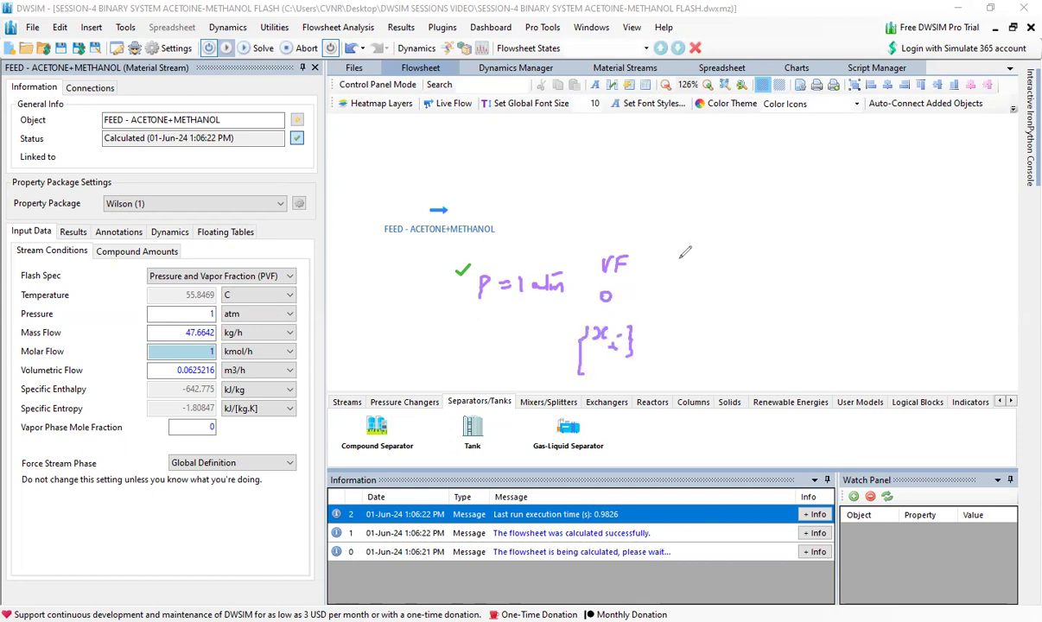
mouse_move(676, 263)
left_mouse_down()
mouse_move(687, 260)
mouse_move(682, 279)
mouse_move(707, 275)
mouse_move(671, 308)
mouse_move(718, 306)
left_mouse_up()
left_click(706, 283)
left_click(704, 308)
left_click_drag(729, 299, 735, 313)
mouse_move(748, 298)
left_mouse_down()
mouse_move(745, 308)
mouse_move(762, 314)
mouse_move(781, 296)
mouse_move(799, 317)
left_mouse_up()
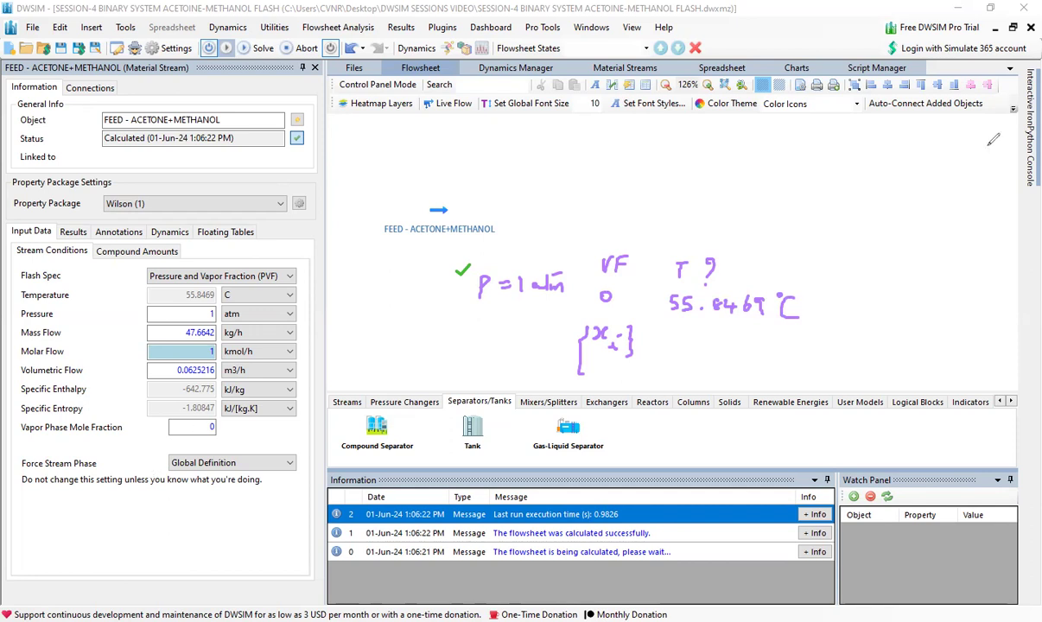
- Set the vapor phase mole fraction of the acetone-methanol feed stream to 1 and recalculate the stream at its dew point
left_click(207, 426)
key("Delete")
type("1")
key("Return")
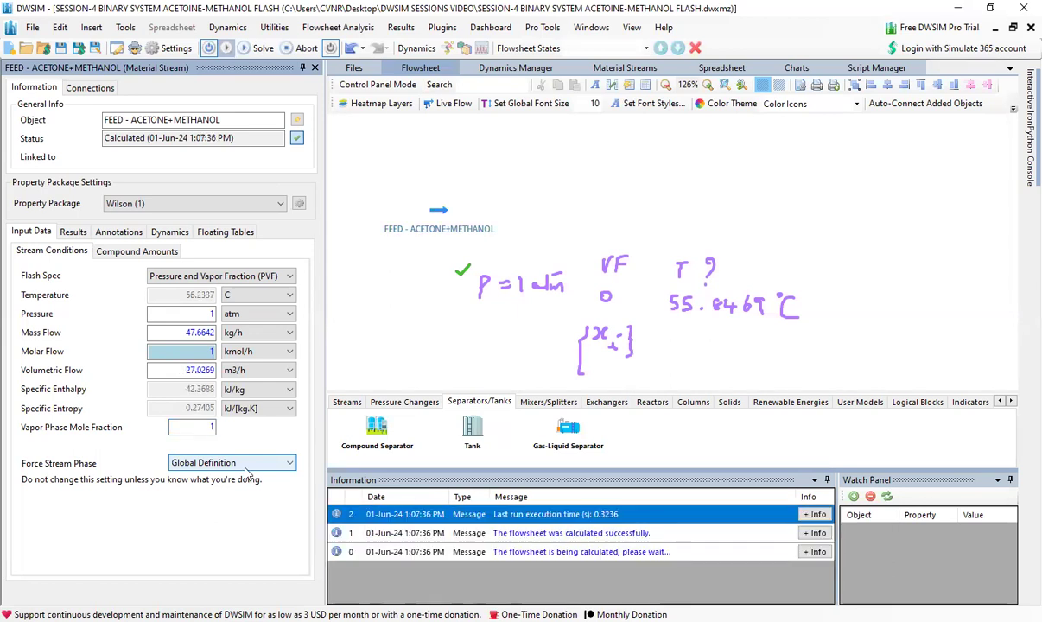
left_click(976, 254)
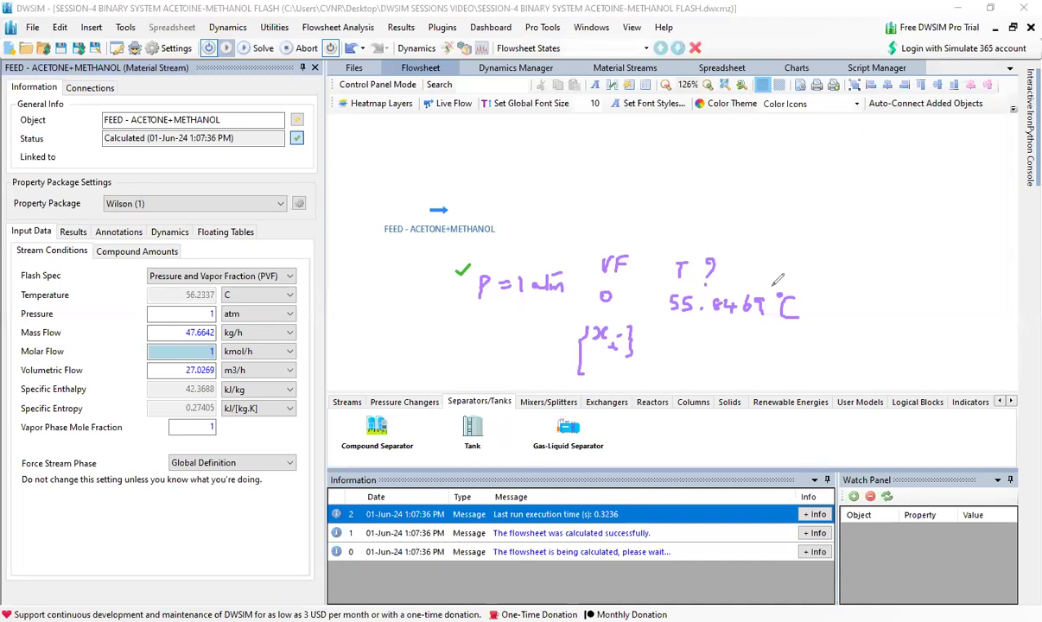
left_click_drag(779, 295, 780, 297)
mouse_move(598, 152)
left_mouse_down()
mouse_move(622, 152)
mouse_move(591, 223)
mouse_move(619, 218)
mouse_move(629, 228)
left_mouse_up()
left_click(620, 208)
left_click_drag(681, 160, 695, 158)
mouse_move(688, 160)
left_mouse_down()
mouse_move(683, 200)
mouse_move(755, 199)
left_mouse_up()
left_click(710, 199)
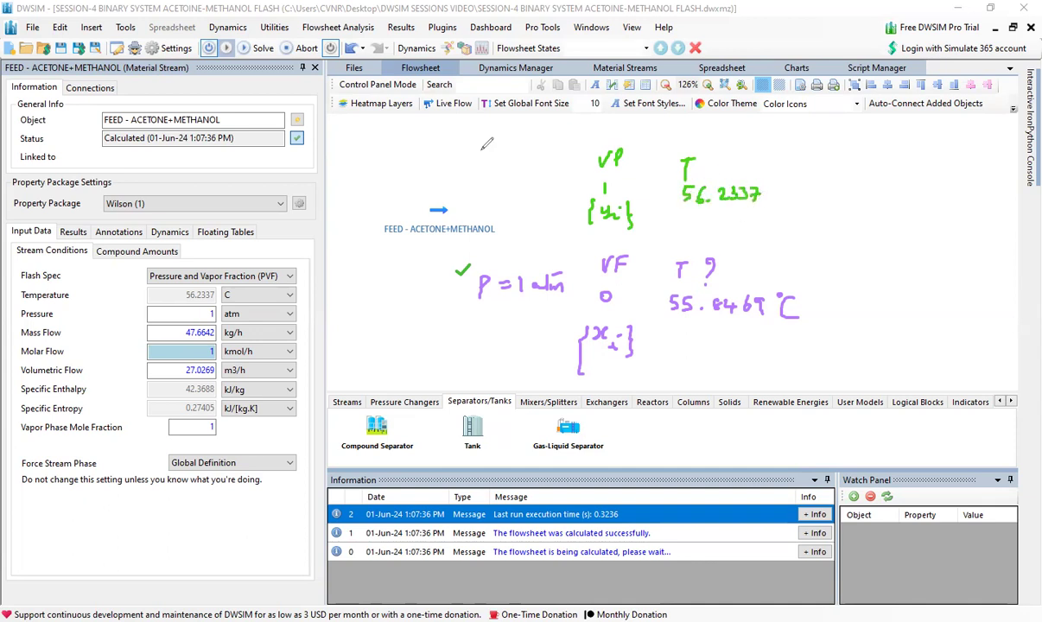
mouse_move(478, 162)
left_mouse_down()
mouse_move(477, 184)
mouse_move(499, 171)
left_mouse_up()
left_click_drag(488, 178, 513, 181)
mouse_move(533, 170)
left_mouse_down()
mouse_move(562, 180)
mouse_move(567, 156)
left_mouse_up()
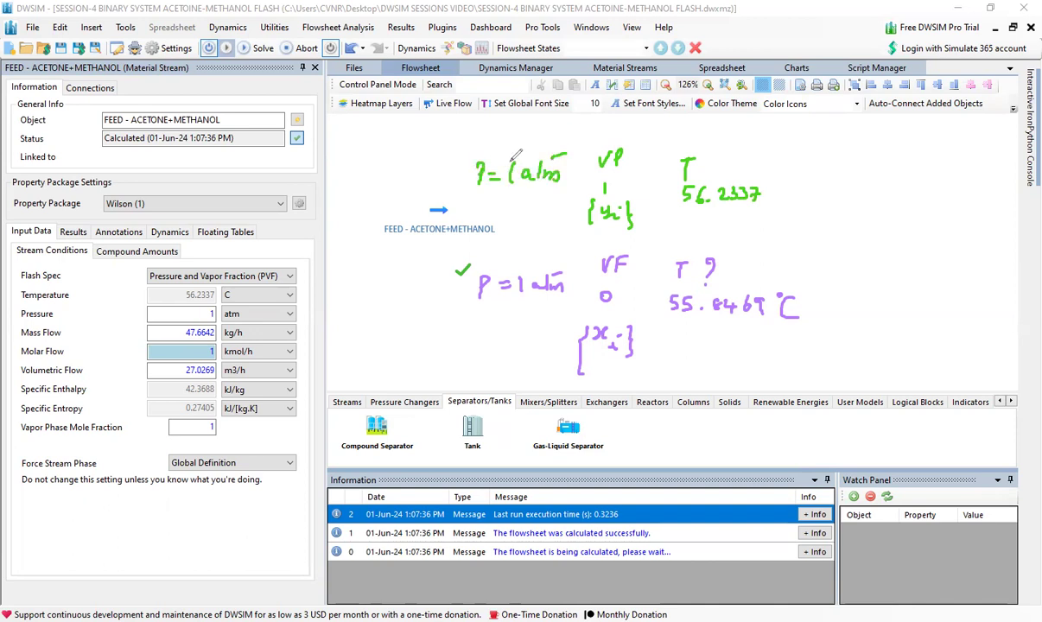
mouse_move(148, 404)
left_mouse_down()
mouse_move(143, 428)
mouse_move(232, 409)
mouse_move(152, 402)
left_mouse_up()
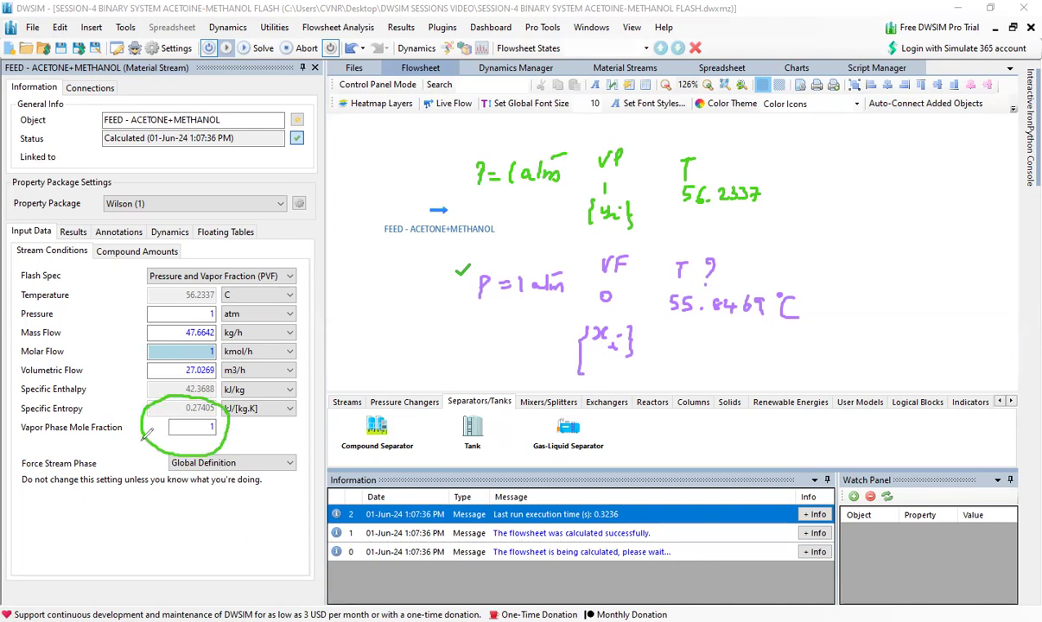
mouse_move(178, 260)
left_mouse_down()
mouse_move(132, 263)
mouse_move(164, 289)
mouse_move(288, 292)
mouse_move(259, 252)
mouse_move(154, 255)
left_mouse_up()
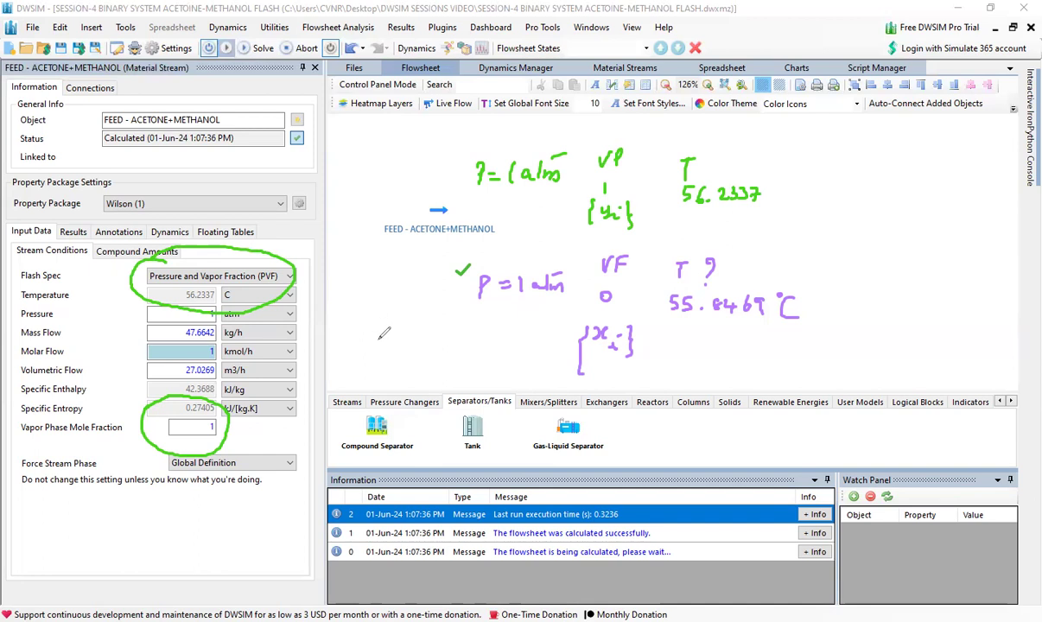
mouse_move(357, 327)
left_mouse_down()
mouse_move(370, 343)
mouse_move(451, 327)
left_mouse_up()
left_click_drag(443, 329, 443, 343)
mouse_move(355, 365)
left_mouse_down()
mouse_move(355, 378)
mouse_move(396, 368)
mouse_move(405, 382)
mouse_move(451, 367)
left_mouse_up()
left_click_drag(444, 368, 444, 382)
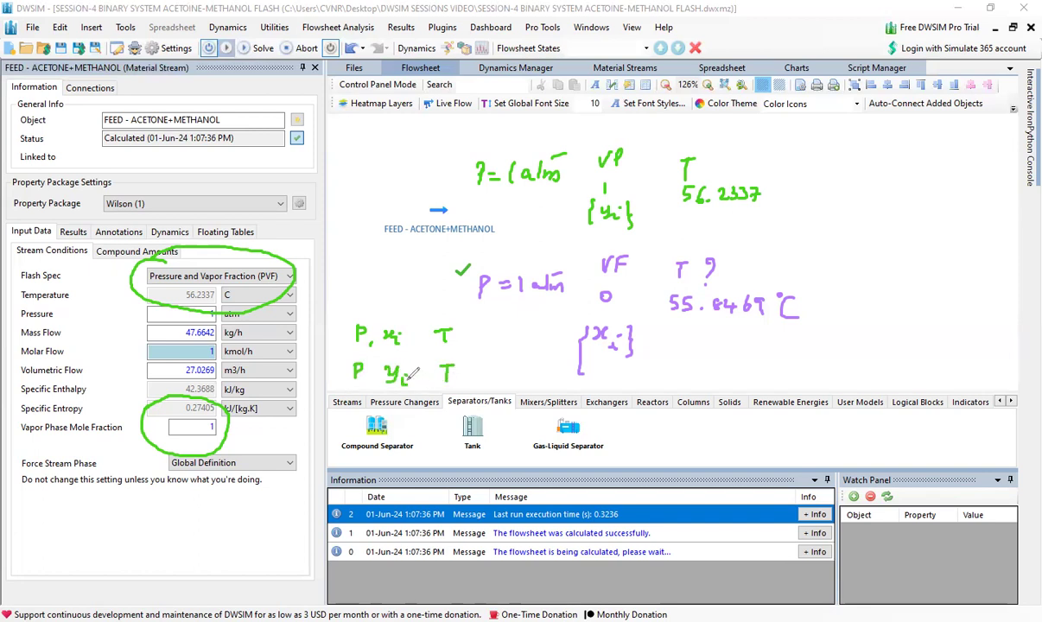
left_click_drag(461, 336, 496, 340)
left_click(500, 347)
left_click_drag(469, 374, 488, 374)
left_click_drag(497, 366, 502, 378)
left_click(504, 383)
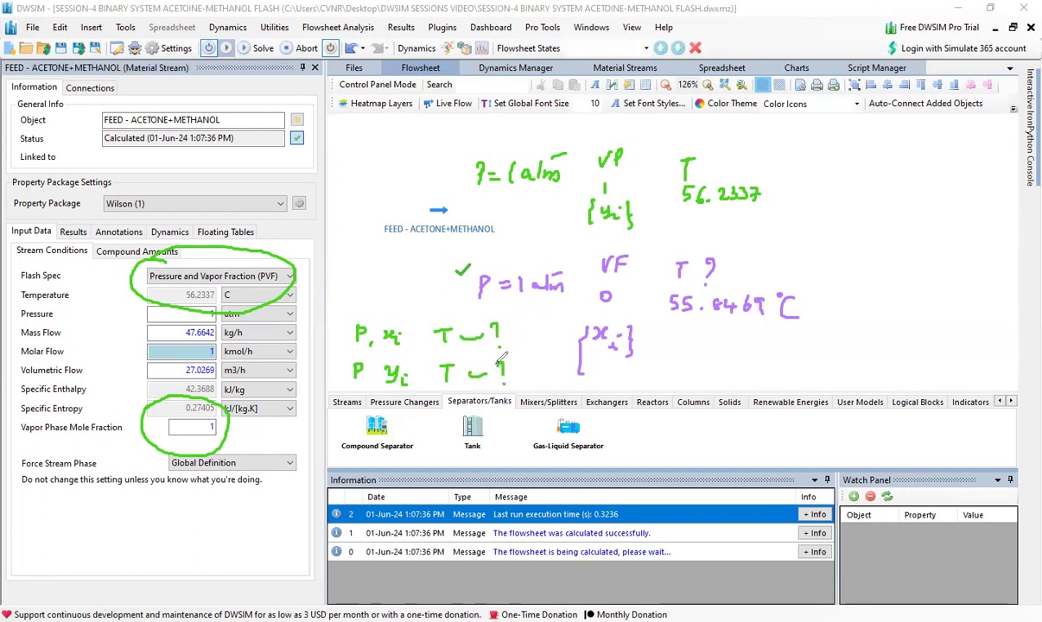
left_click_drag(508, 332, 531, 331)
left_click_drag(523, 327, 523, 338)
left_click_drag(513, 377, 529, 380)
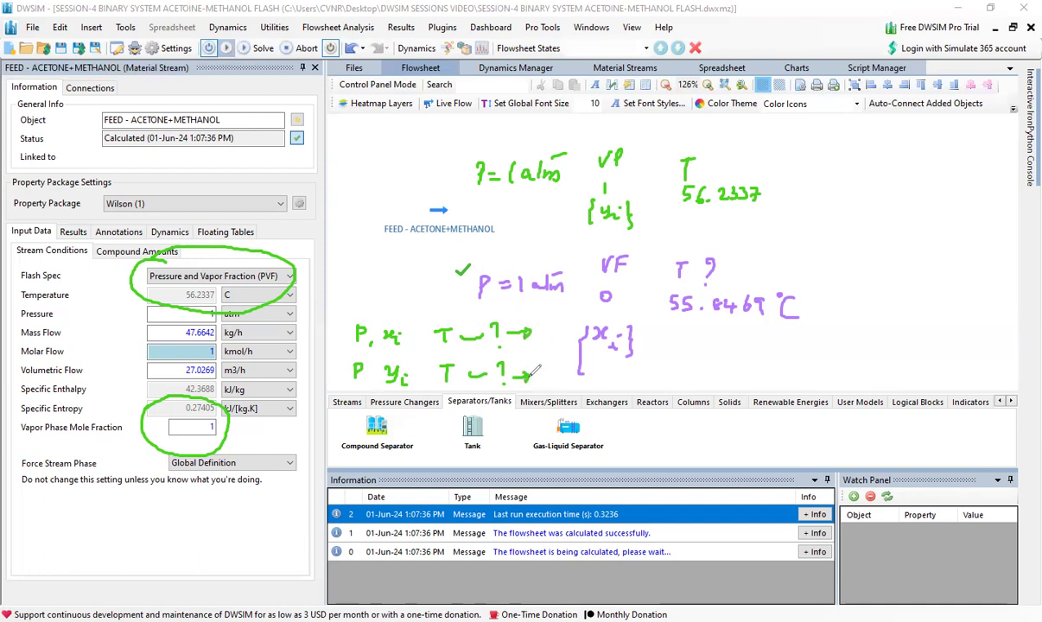